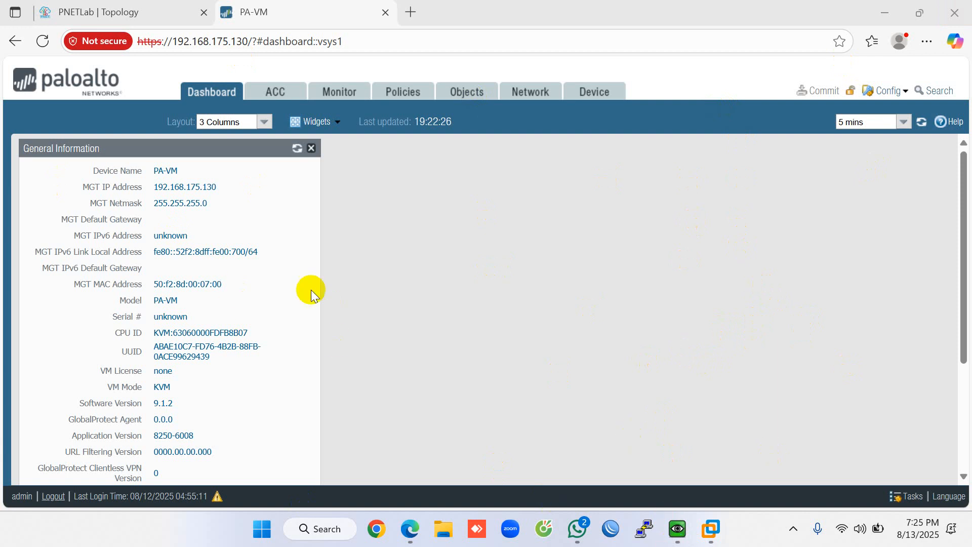
# - Add the Interfaces system widget to the dashboard and move it to the middle column
pyautogui.click(261, 127)
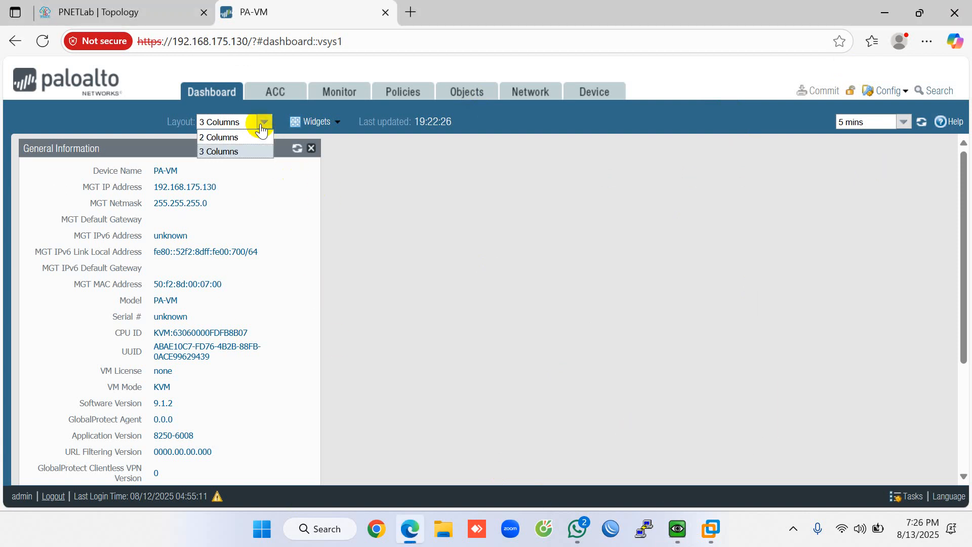
pyautogui.click(263, 123)
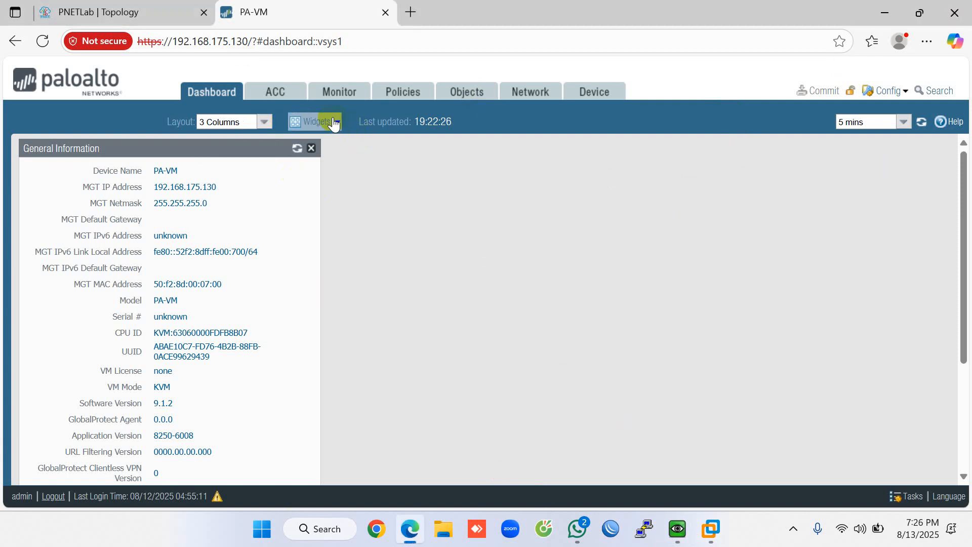
pyautogui.click(317, 122)
pyautogui.moveTo(340, 163)
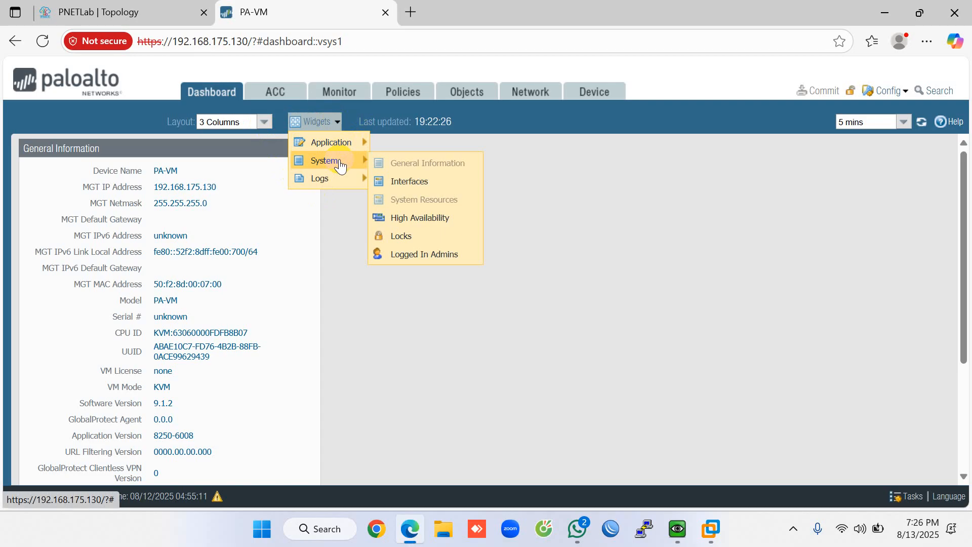
pyautogui.click(411, 182)
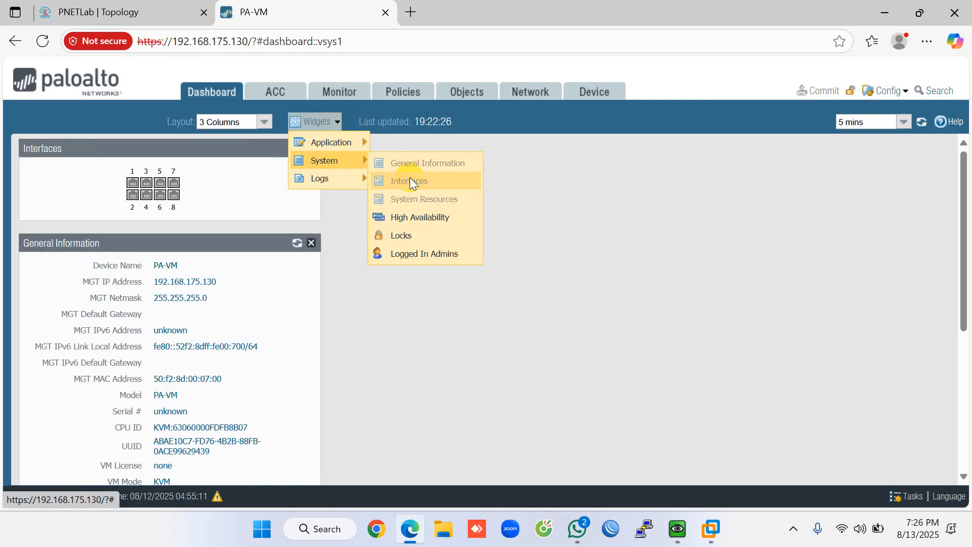
pyautogui.click(615, 333)
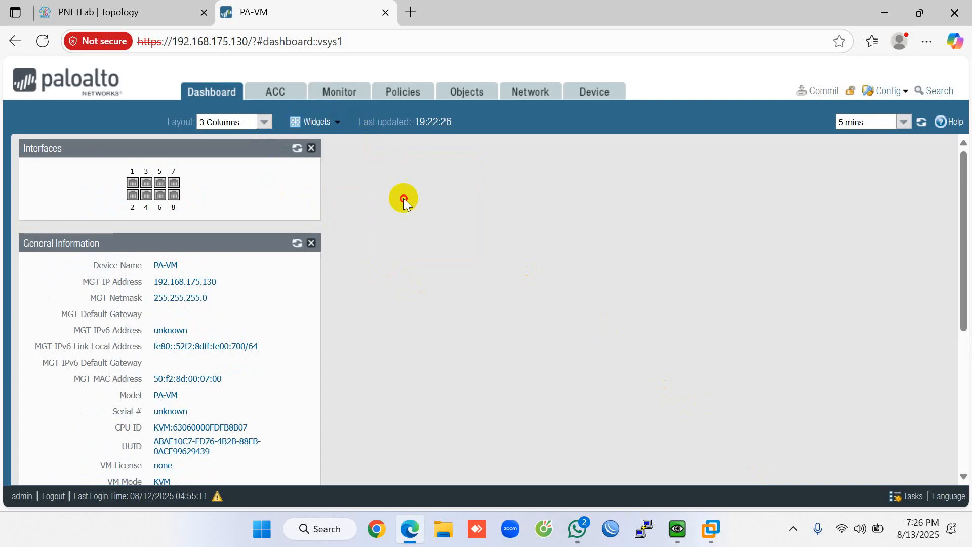
pyautogui.moveTo(403, 199); pyautogui.dragTo(497, 191)
pyautogui.moveTo(256, 149); pyautogui.dragTo(567, 150)
pyautogui.click(606, 321)
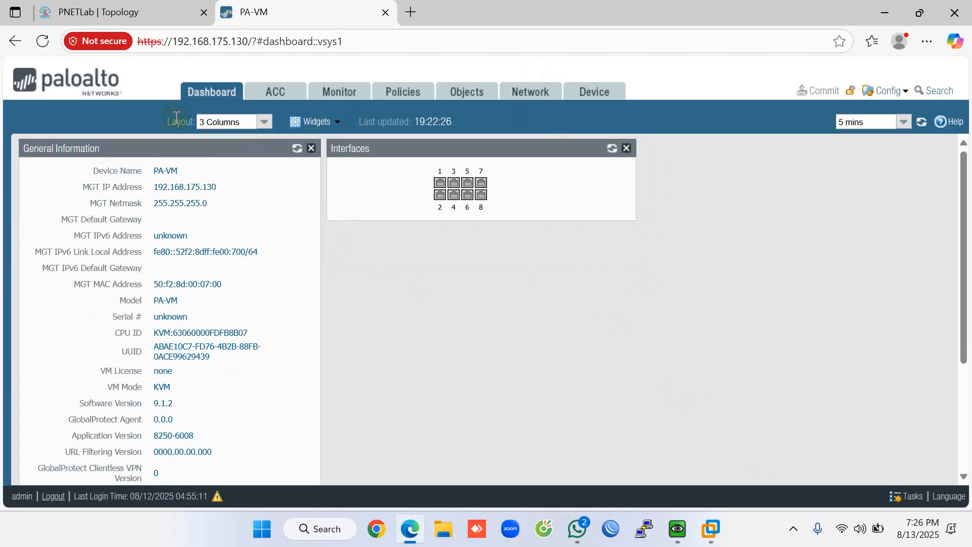
# - Add the Logged In Admins system widget and place it below the Interfaces widget
pyautogui.click(336, 122)
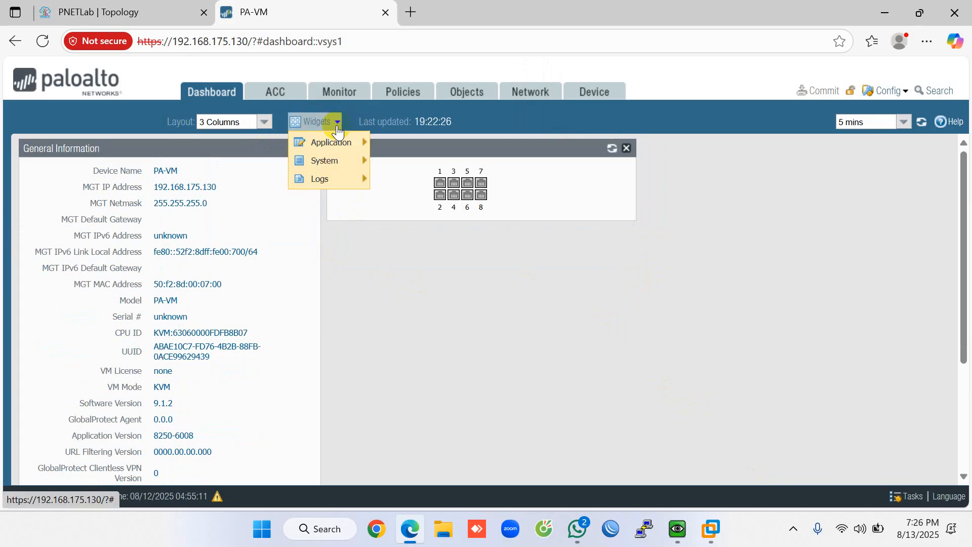
pyautogui.moveTo(346, 166)
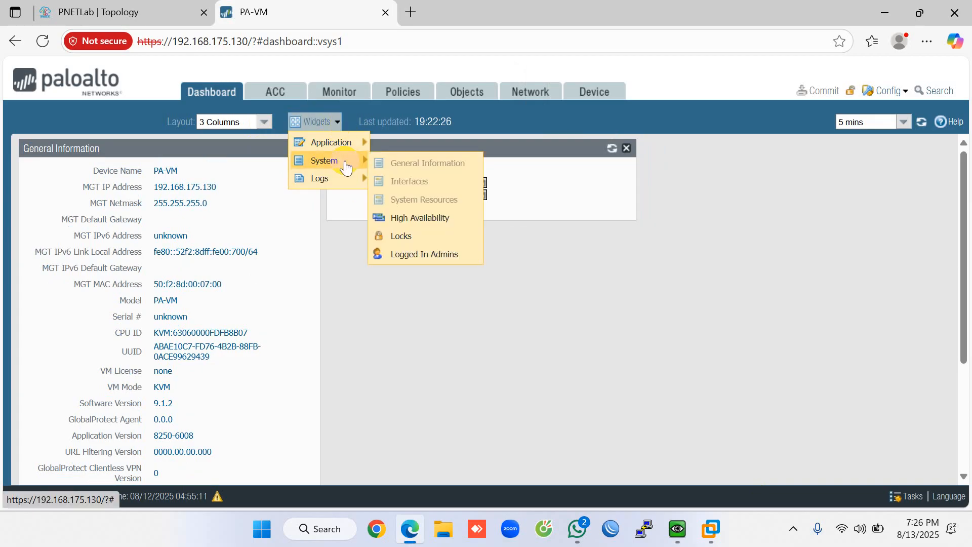
pyautogui.click(447, 257)
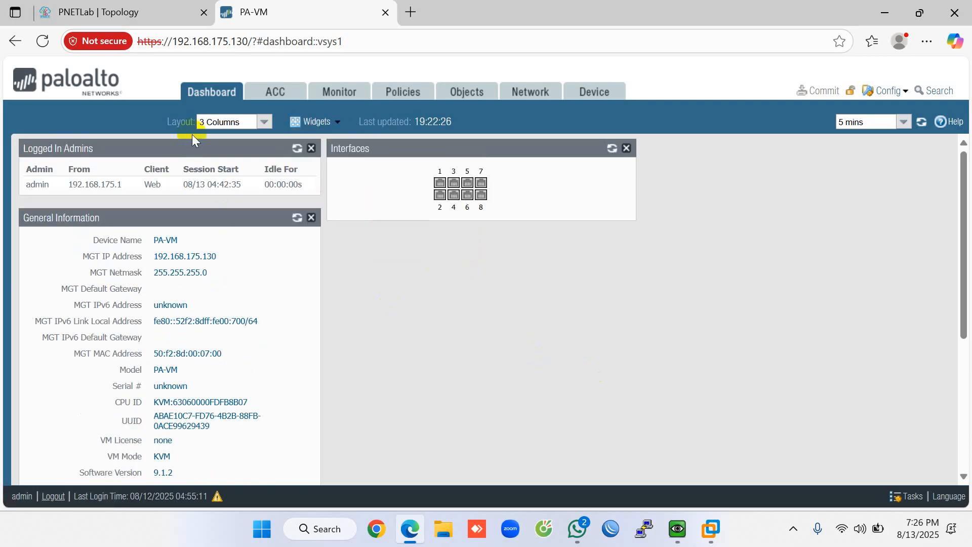
pyautogui.moveTo(196, 149); pyautogui.dragTo(501, 246)
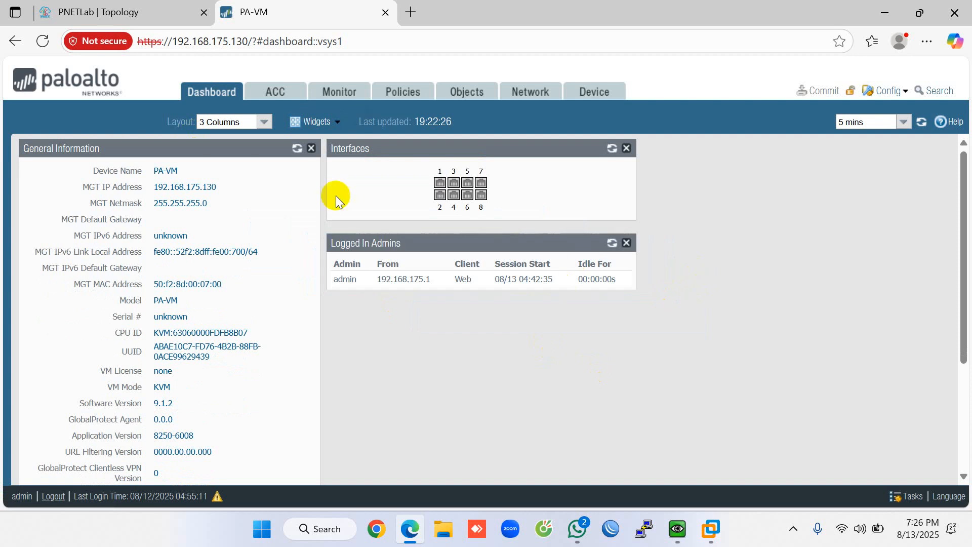
# - Add the Top Applications widget to the dashboard and remove it again
pyautogui.click(270, 121)
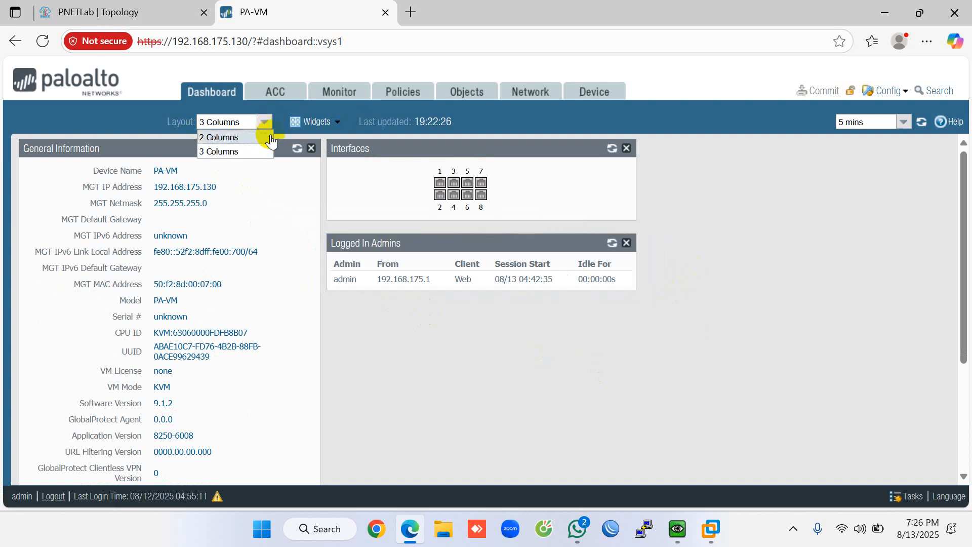
pyautogui.click(324, 122)
pyautogui.moveTo(359, 145)
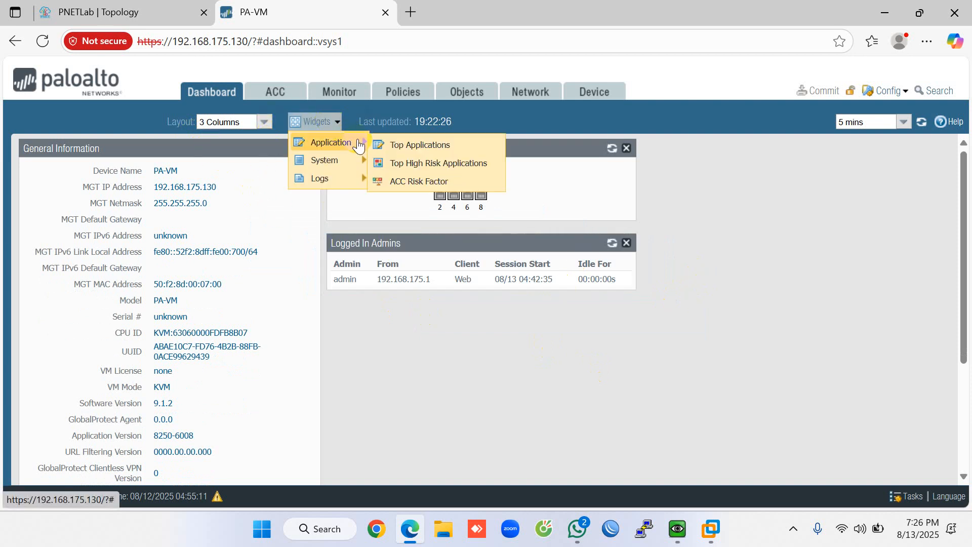
pyautogui.click(461, 147)
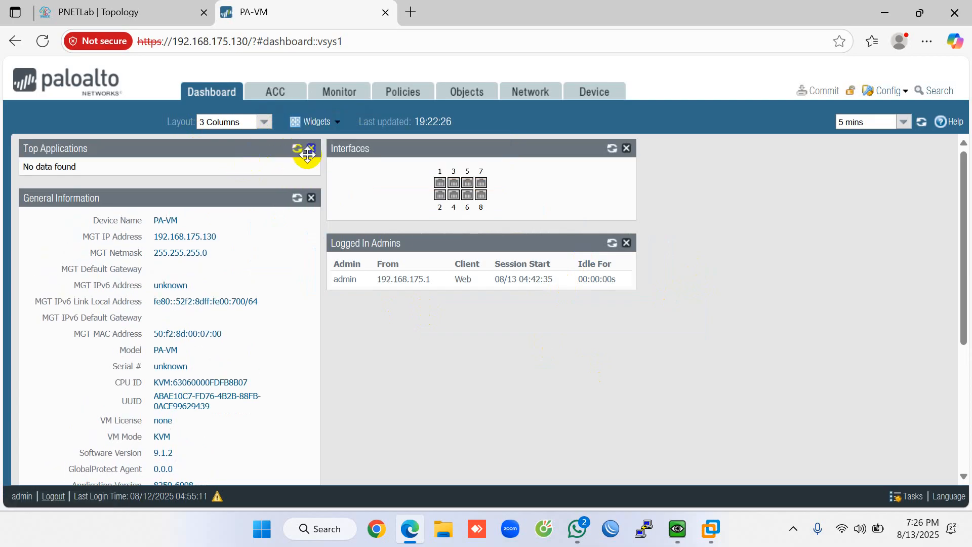
pyautogui.click(311, 149)
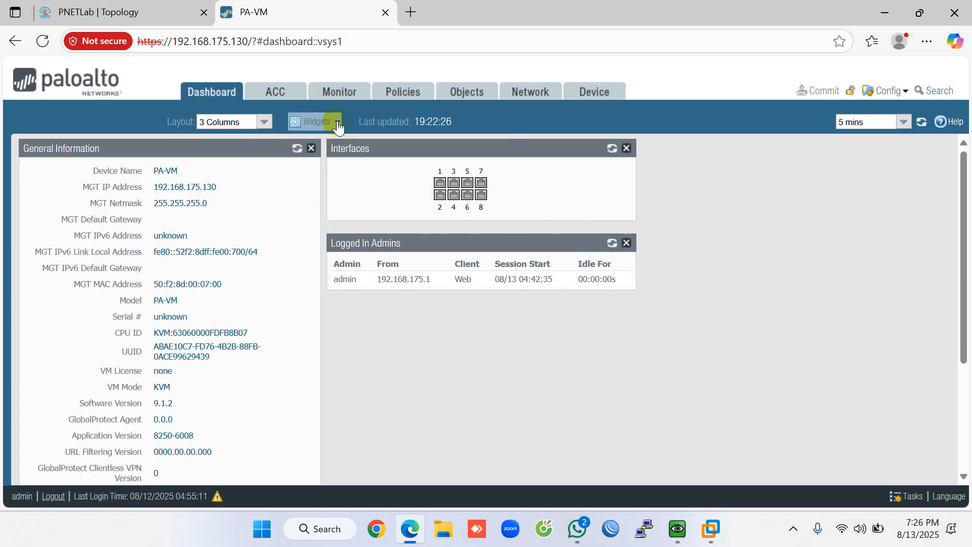
# - Add the Threat Logs widget to the dashboard and place it below the Logged In Admins widget
pyautogui.click(334, 123)
pyautogui.moveTo(330, 188)
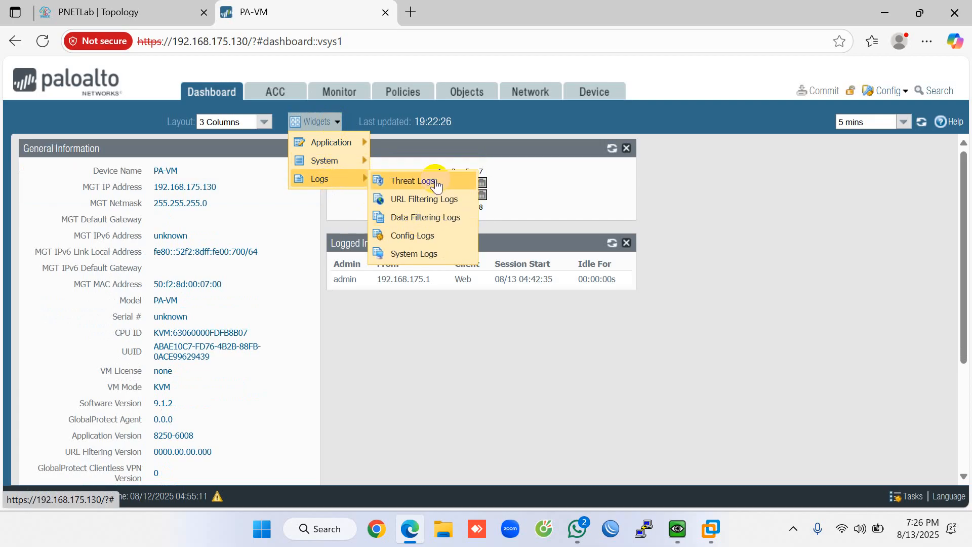
pyautogui.click(413, 182)
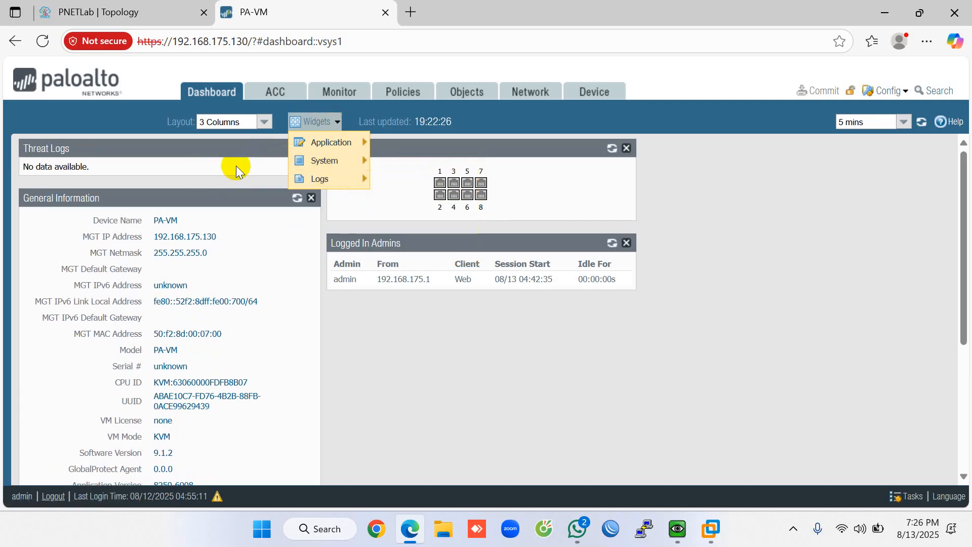
pyautogui.moveTo(234, 147); pyautogui.dragTo(542, 304)
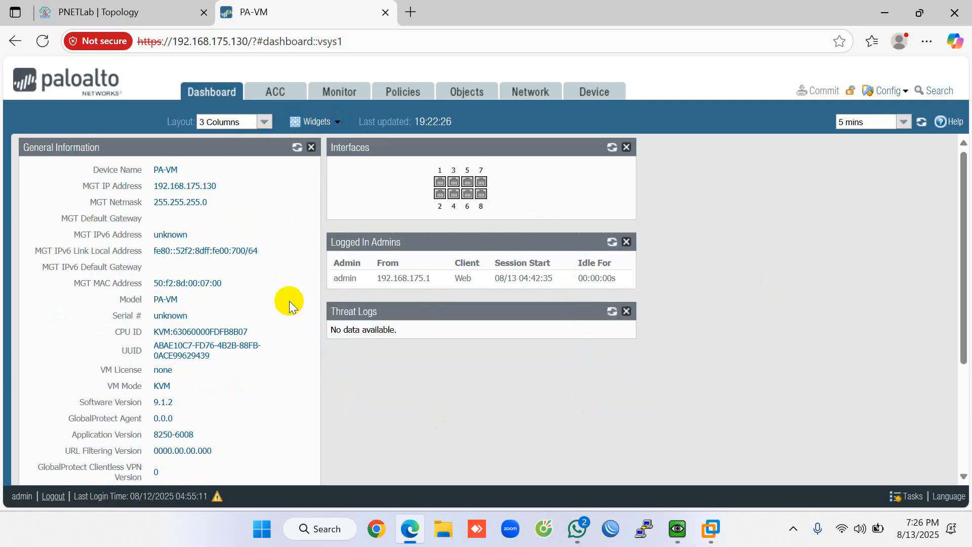
pyautogui.scroll(-3, 289, 302)
pyautogui.scroll(3, 289, 303)
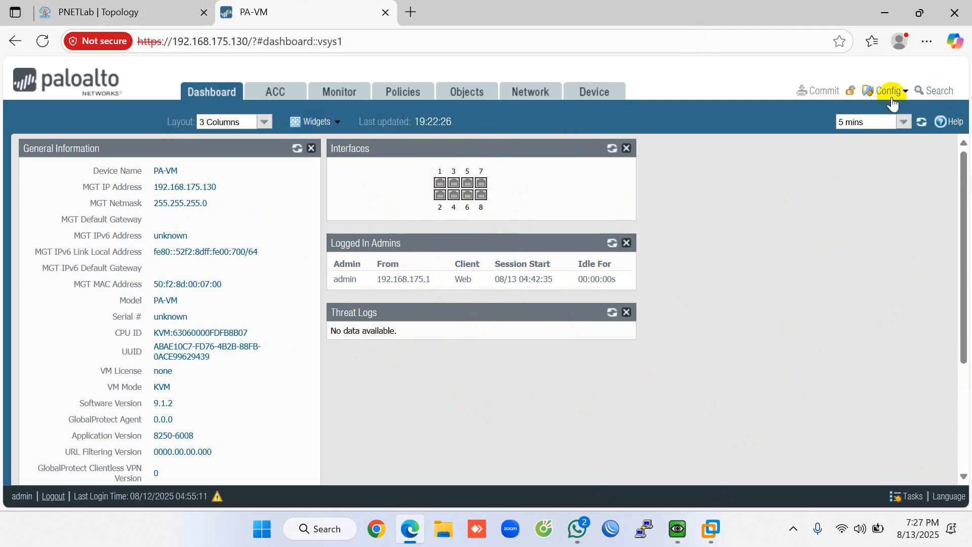
# - Refresh the dashboard data, keeping the 5 mins refresh interval
pyautogui.click(904, 123)
pyautogui.click(905, 124)
pyautogui.click(921, 123)
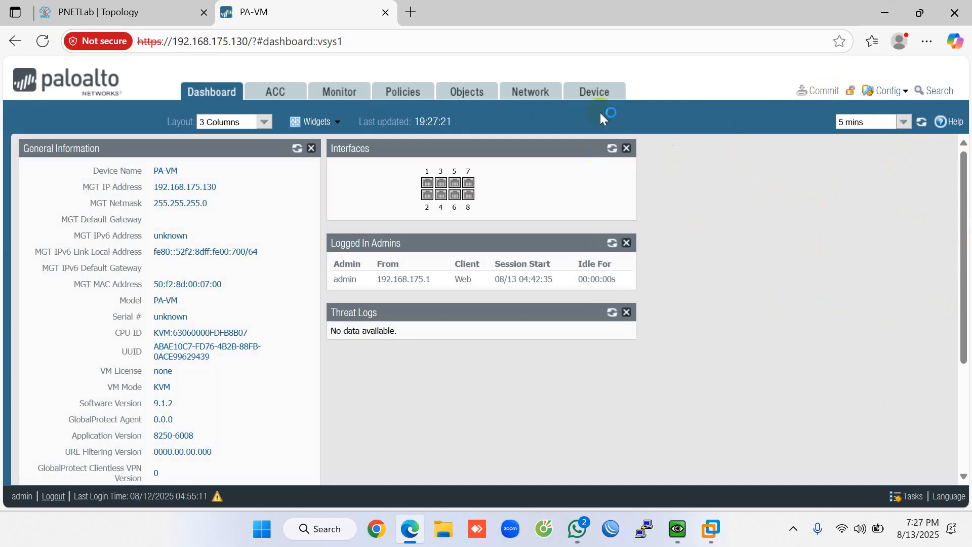
# - Start a new security zone in the network settings and name it OUTSIDE-ZONE
pyautogui.click(514, 92)
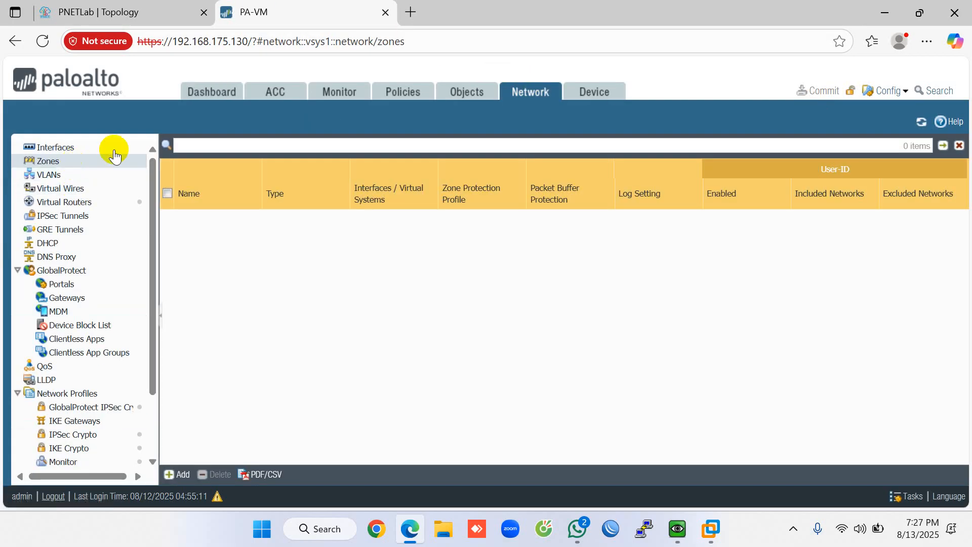
pyautogui.click(74, 167)
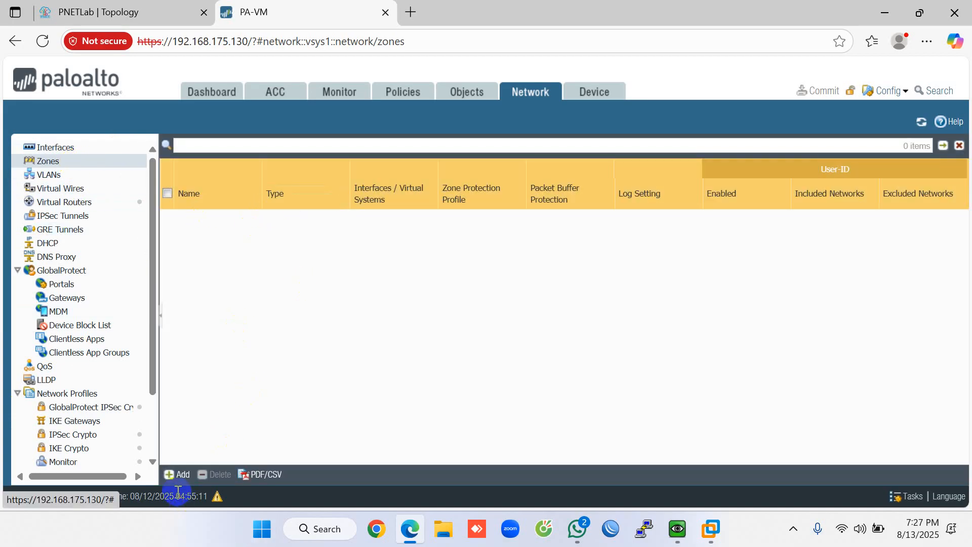
pyautogui.click(178, 475)
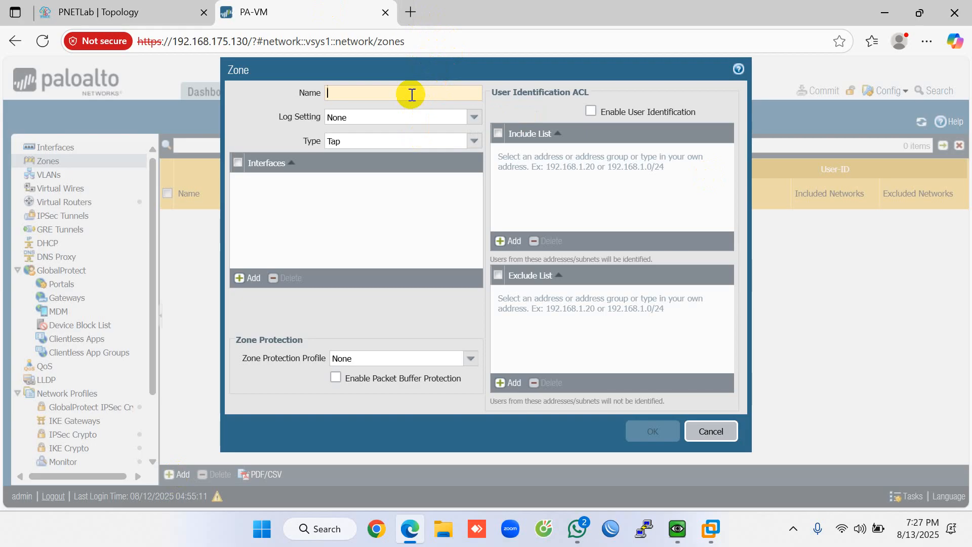
pyautogui.write('OUT')
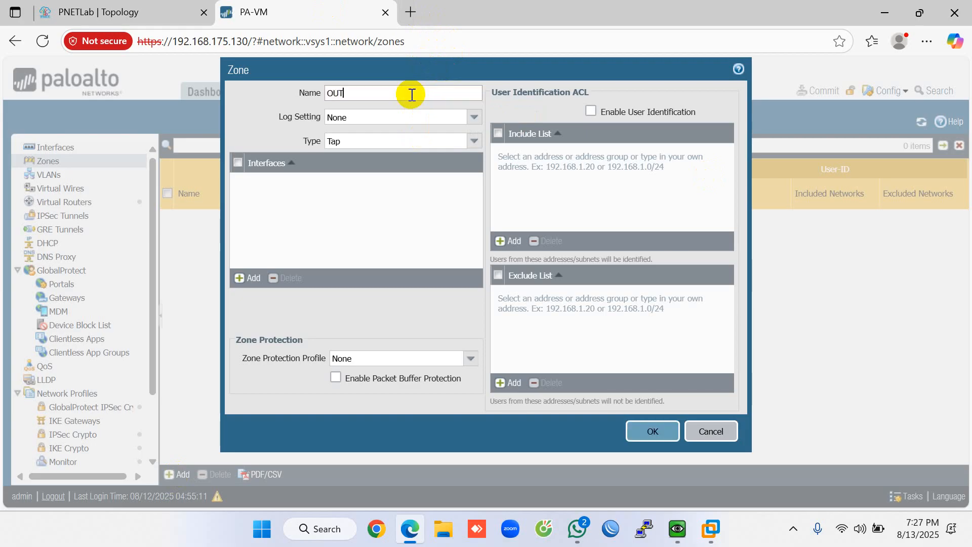
pyautogui.write('SIDE')
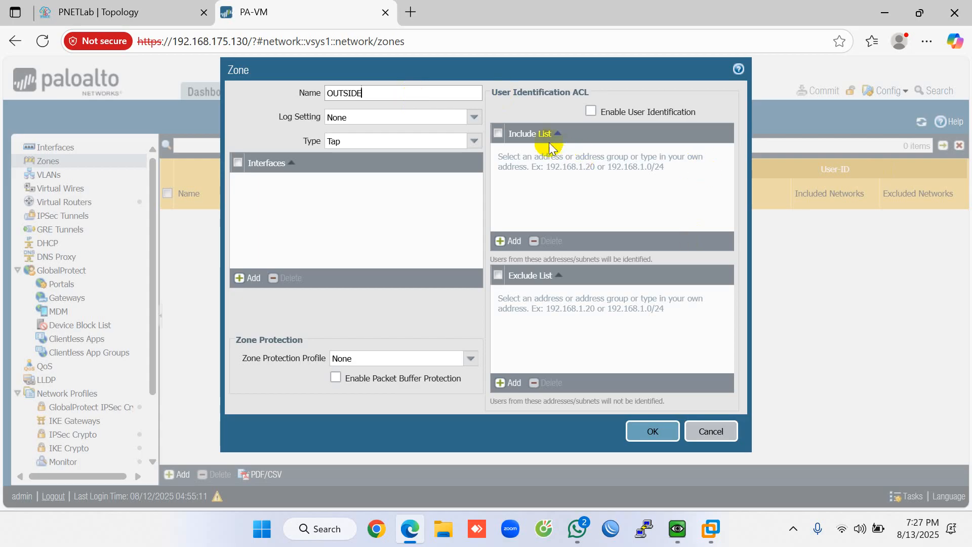
pyautogui.write('_')
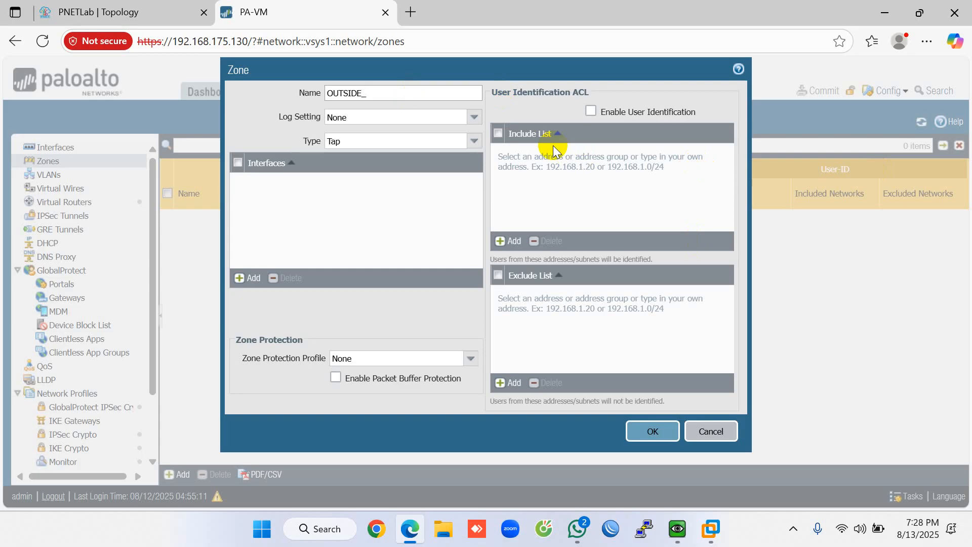
pyautogui.press('BackSpace')
pyautogui.write('-ZONes')
pyautogui.press('BackSpace')
pyautogui.write('E')
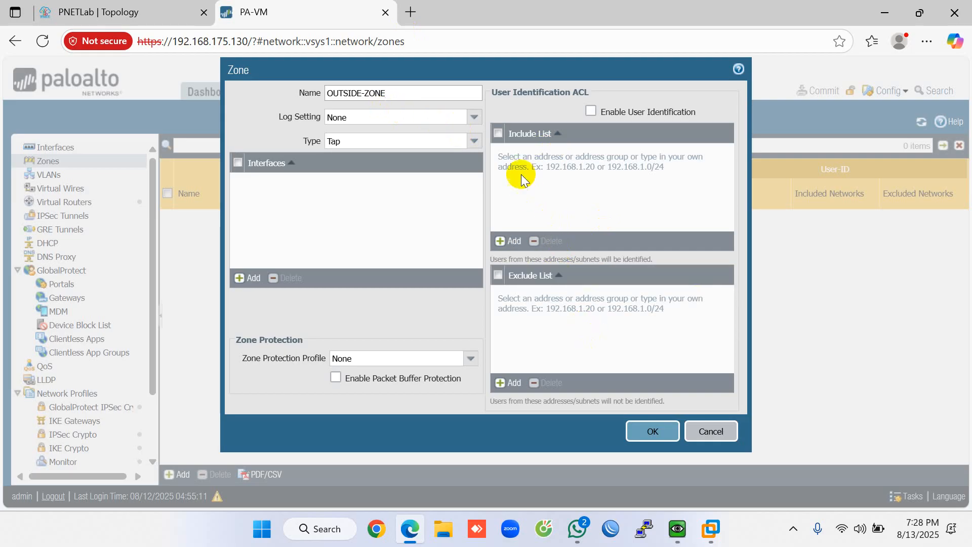
# - Set the zone type to Layer3, keeping the log setting at None
pyautogui.click(473, 119)
pyautogui.click(473, 120)
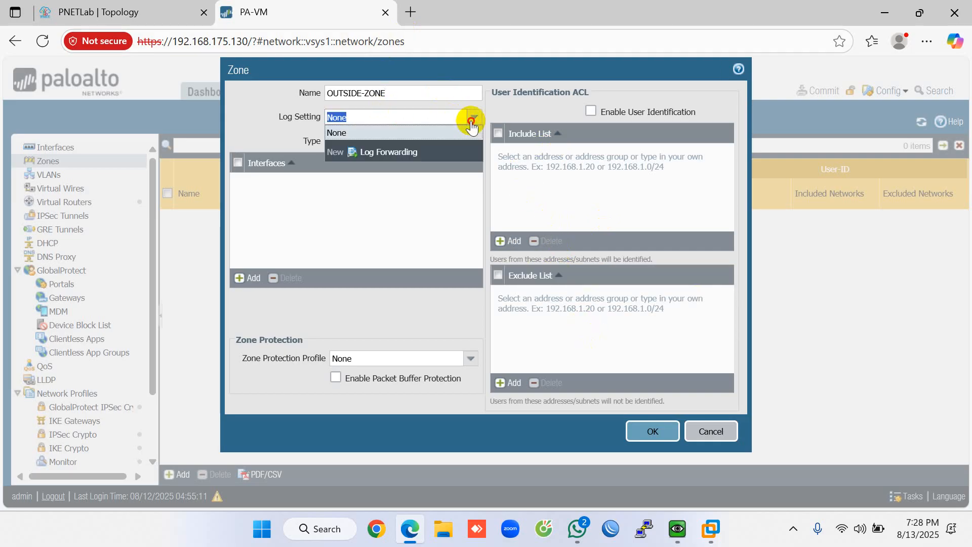
pyautogui.click(475, 142)
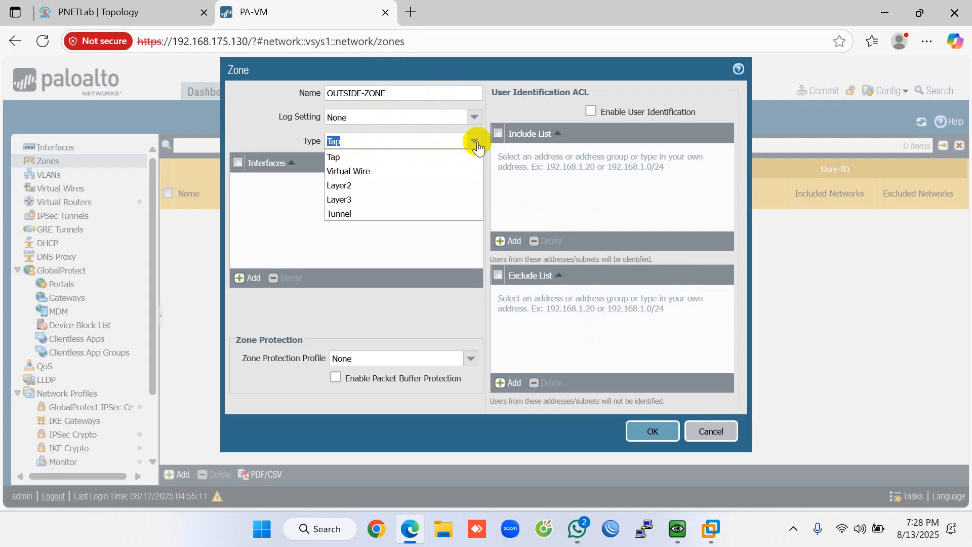
pyautogui.click(419, 200)
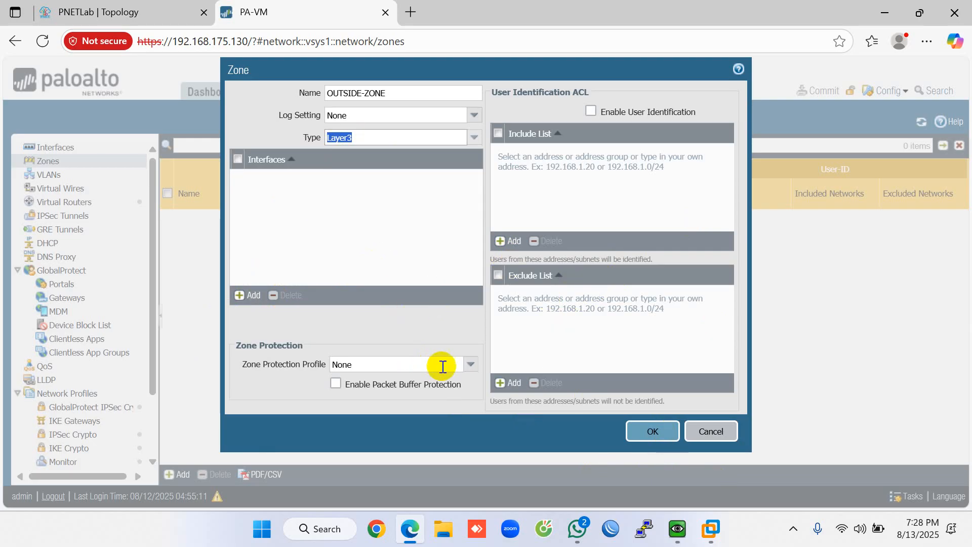
pyautogui.click(255, 296)
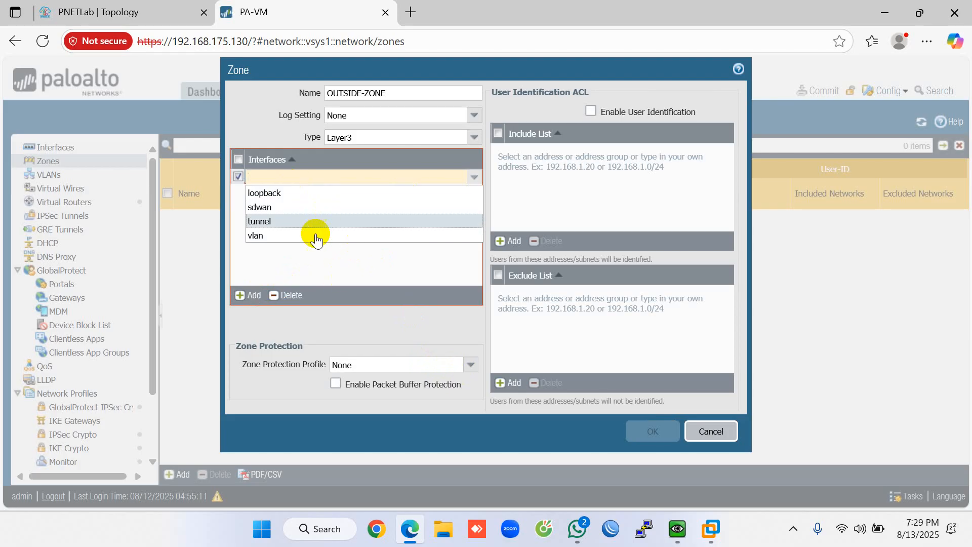
pyautogui.click(315, 261)
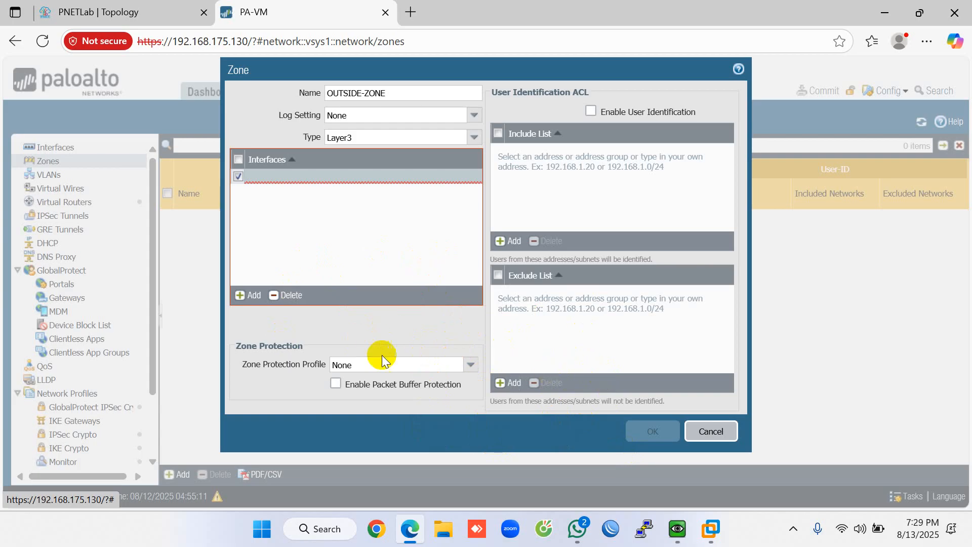
pyautogui.click(470, 365)
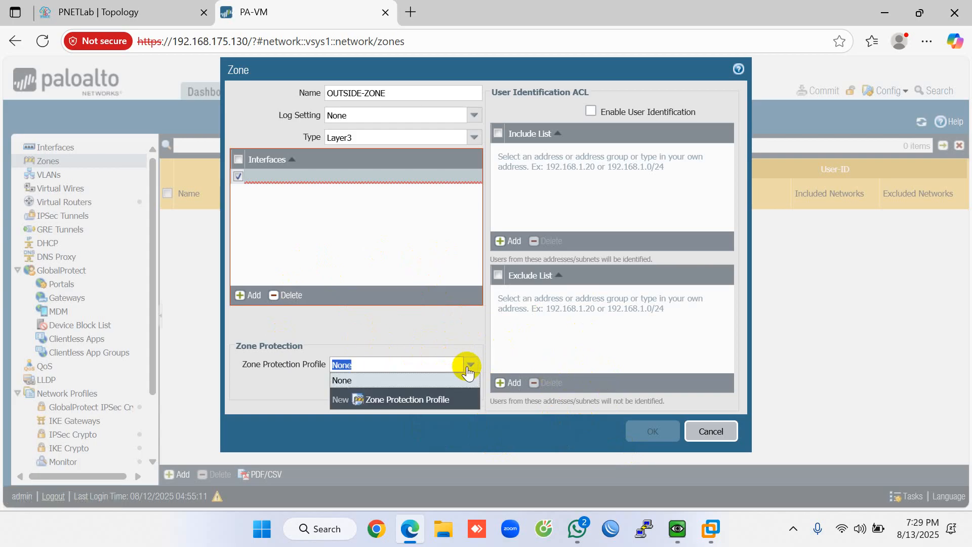
pyautogui.click(468, 371)
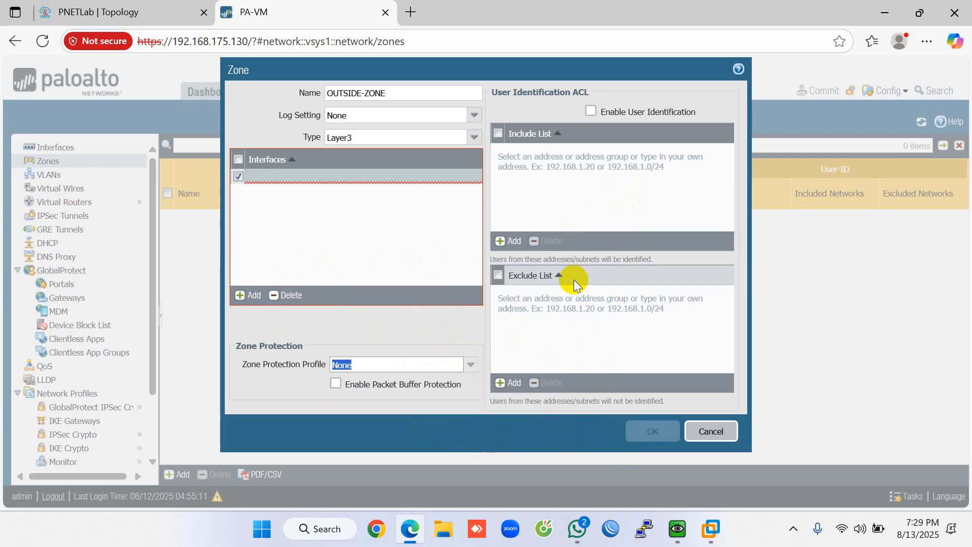
pyautogui.click(664, 432)
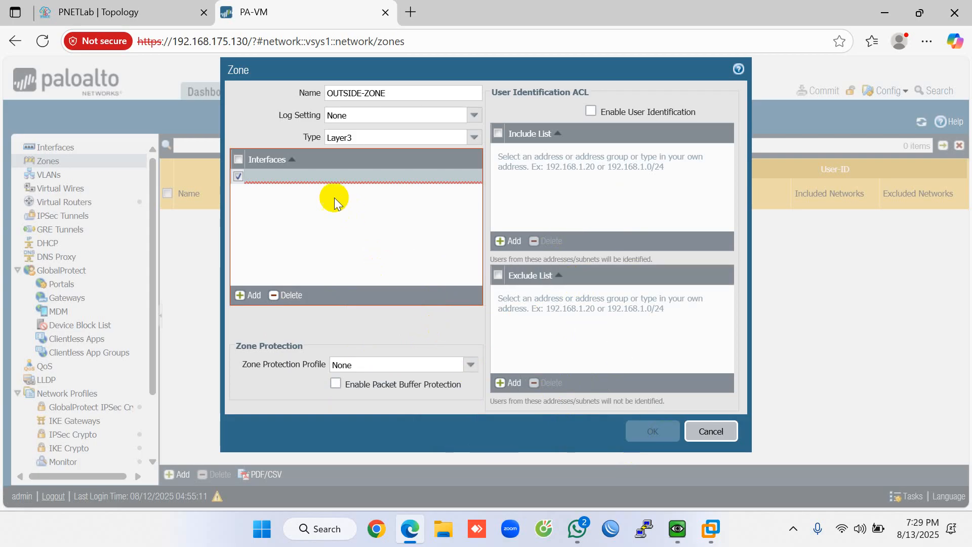
pyautogui.click(238, 177)
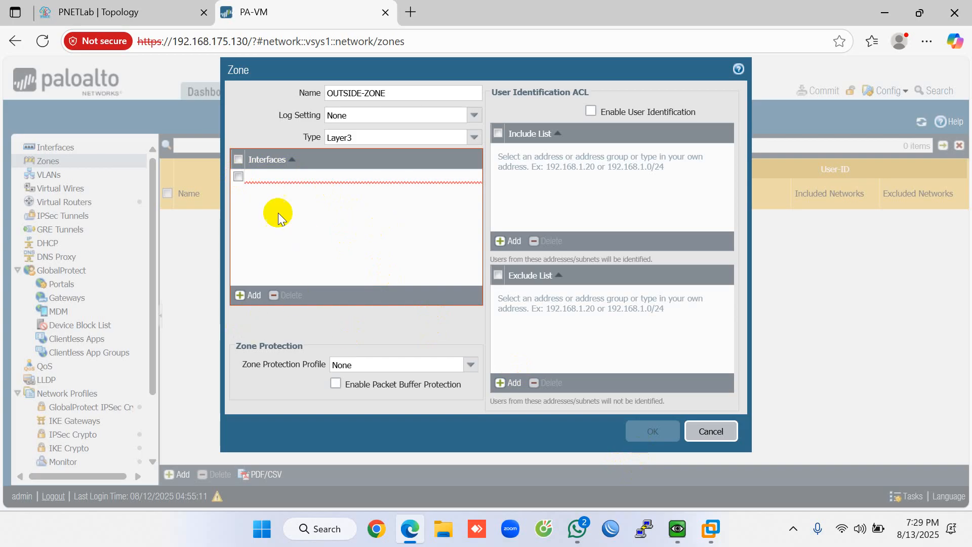
pyautogui.click(291, 162)
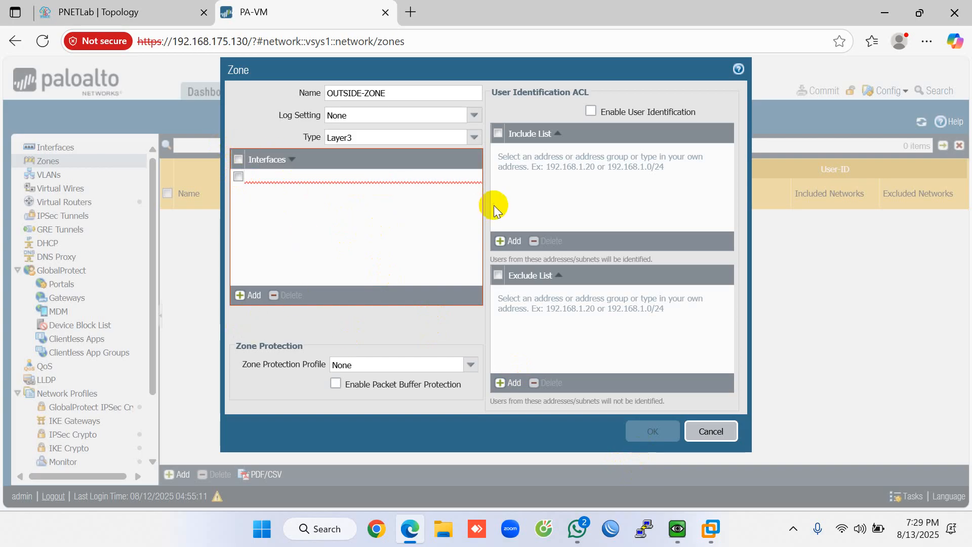
pyautogui.click(715, 431)
# - Start a new security zone and name it INDISE-ZONE
pyautogui.click(180, 474)
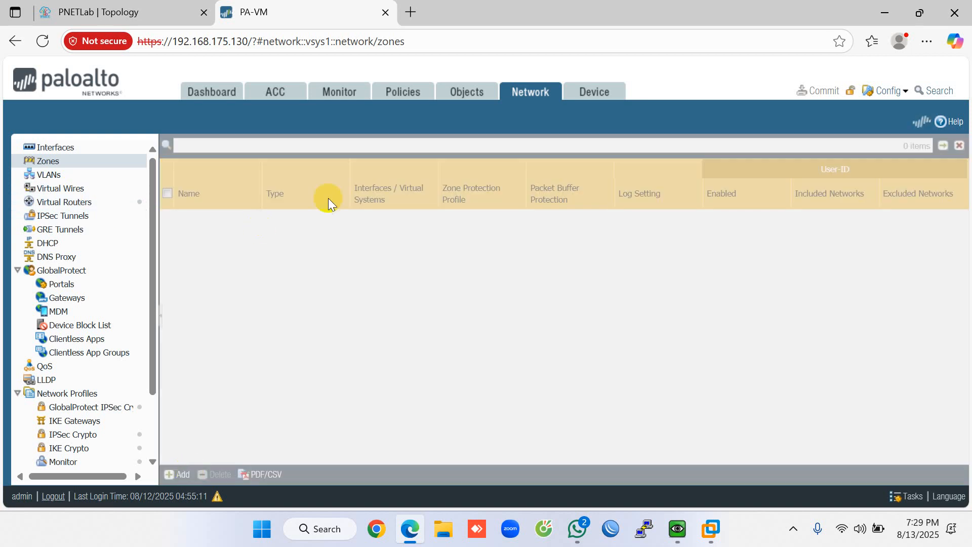
pyautogui.click(344, 91)
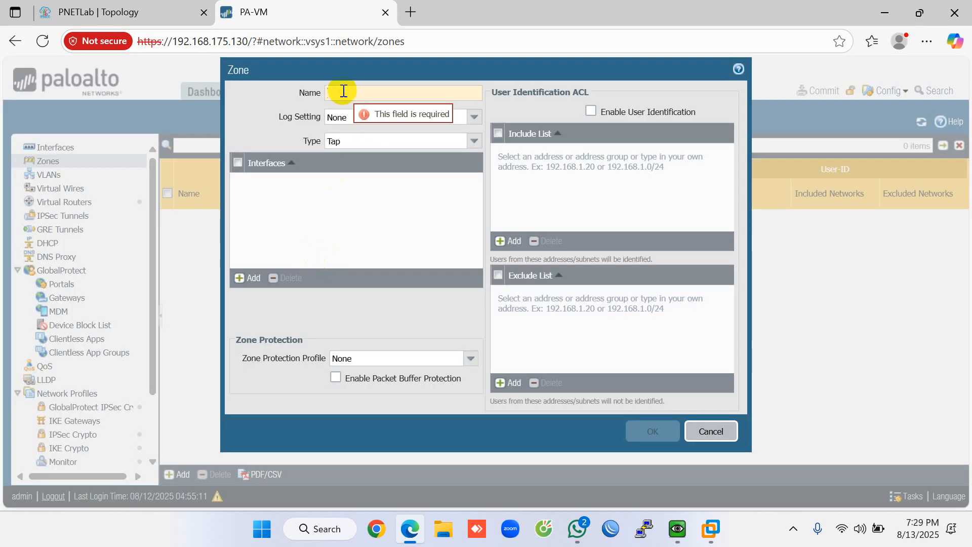
pyautogui.write('InSIDE')
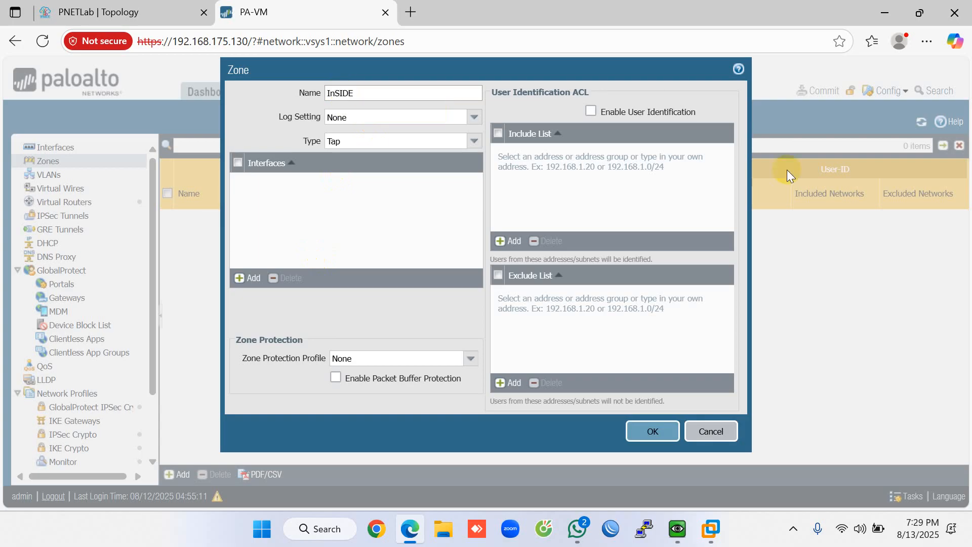
pyautogui.press('BackSpace')
pyautogui.press('BackSpace')
pyautogui.press('BackSpace')
pyautogui.press('BackSpace')
pyautogui.press('BackSpace')
pyautogui.press('BackSpace')
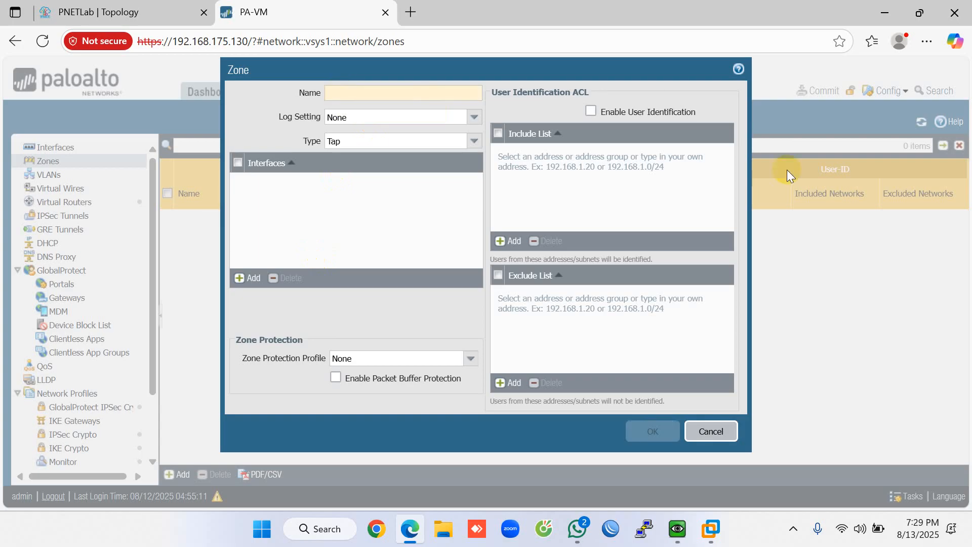
pyautogui.write('INDIS')
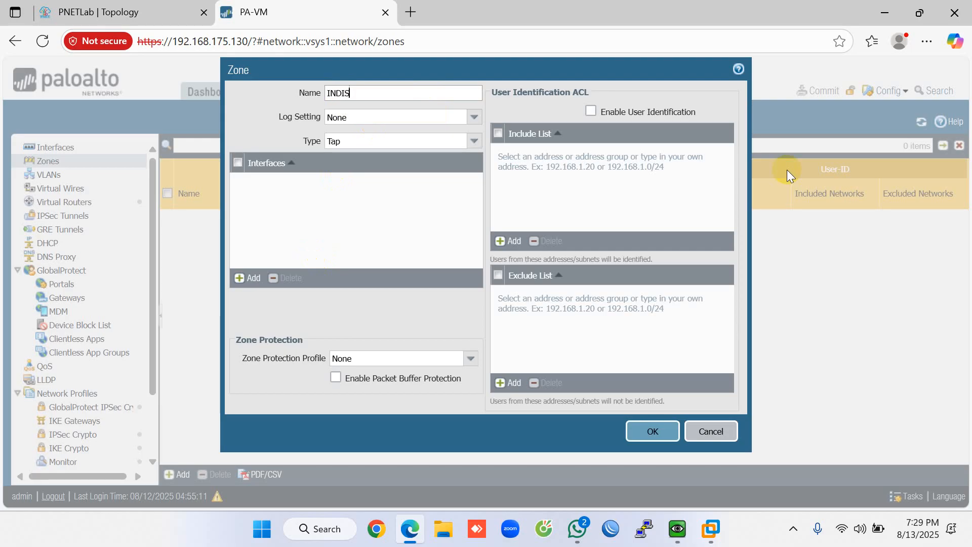
pyautogui.press('BackSpace')
pyautogui.write('SE-ZONE')
# - Set the INDISE-ZONE type to Layer3 and save the zone
pyautogui.click(481, 141)
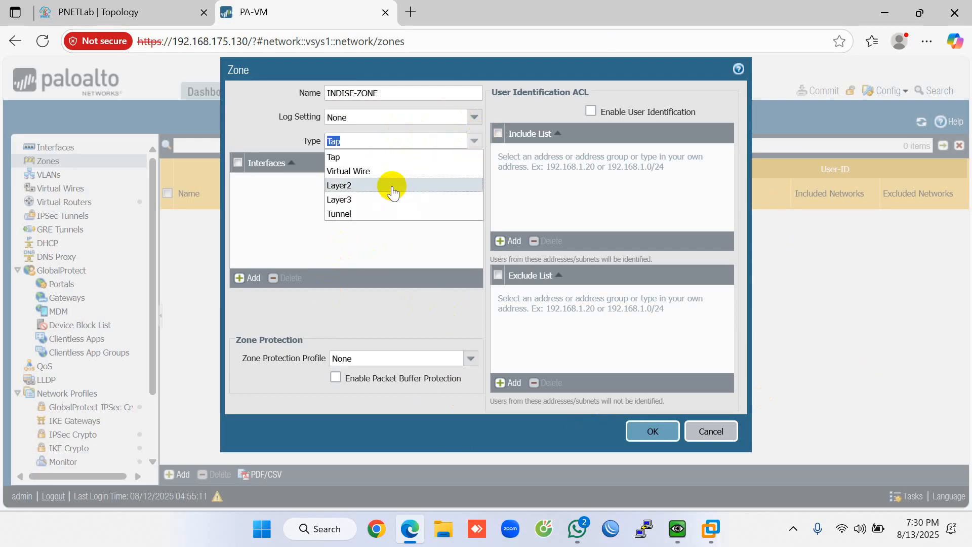
pyautogui.click(390, 197)
pyautogui.click(653, 433)
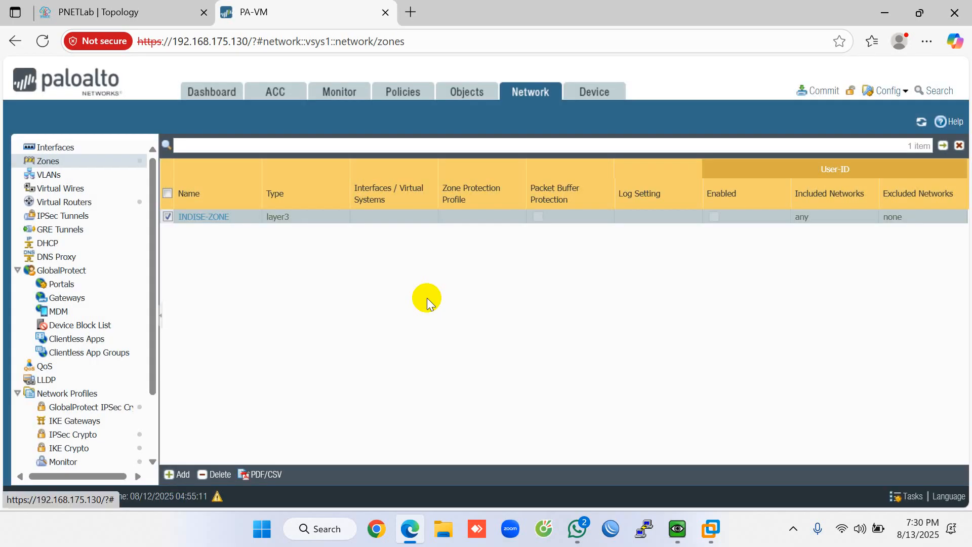
# - Create a security zone named OUTSIDE-ZONE with type Layer3 and save it
pyautogui.click(187, 474)
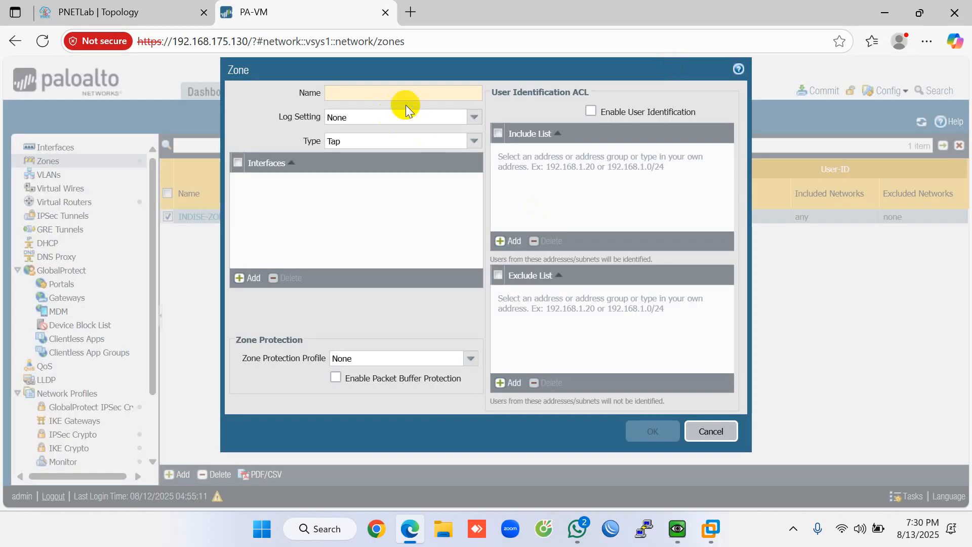
pyautogui.write('OUTSID')
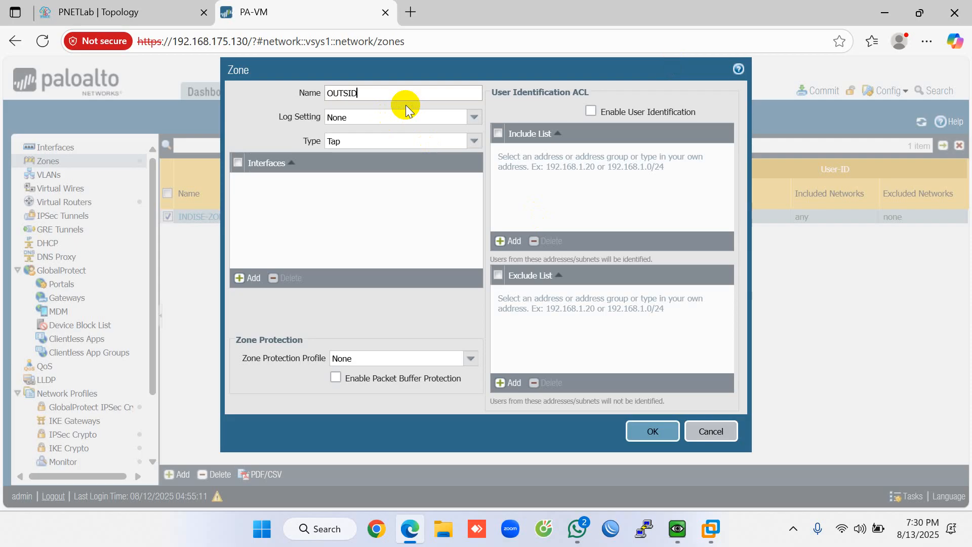
pyautogui.write('E-ZONE')
pyautogui.click(474, 142)
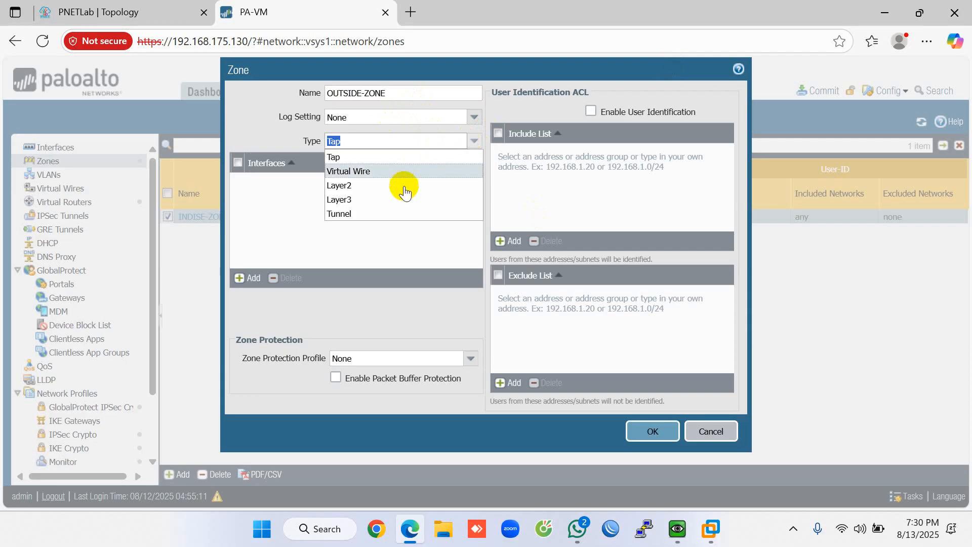
pyautogui.click(400, 198)
pyautogui.click(641, 435)
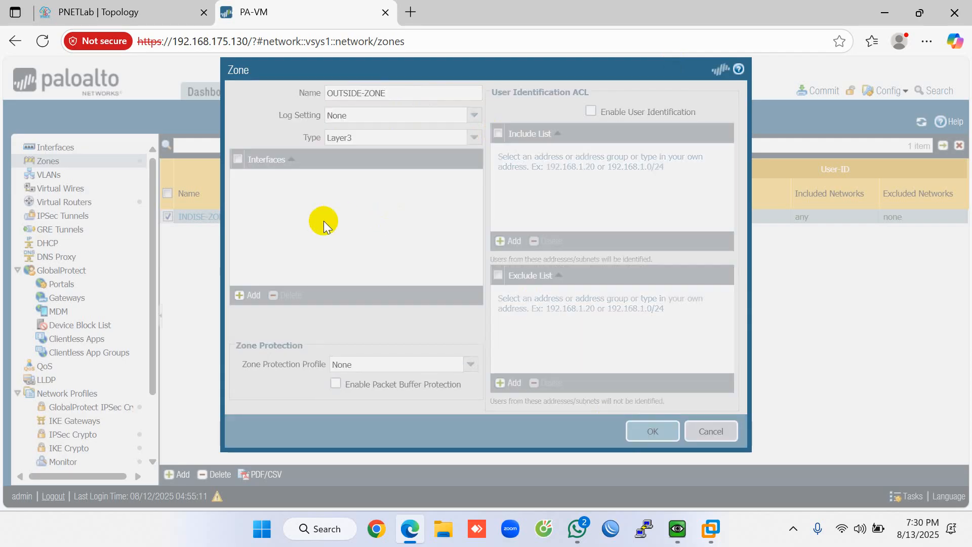
# - Create a security zone named DATA CENTER-ZONE with type Layer3 and save it
pyautogui.click(186, 476)
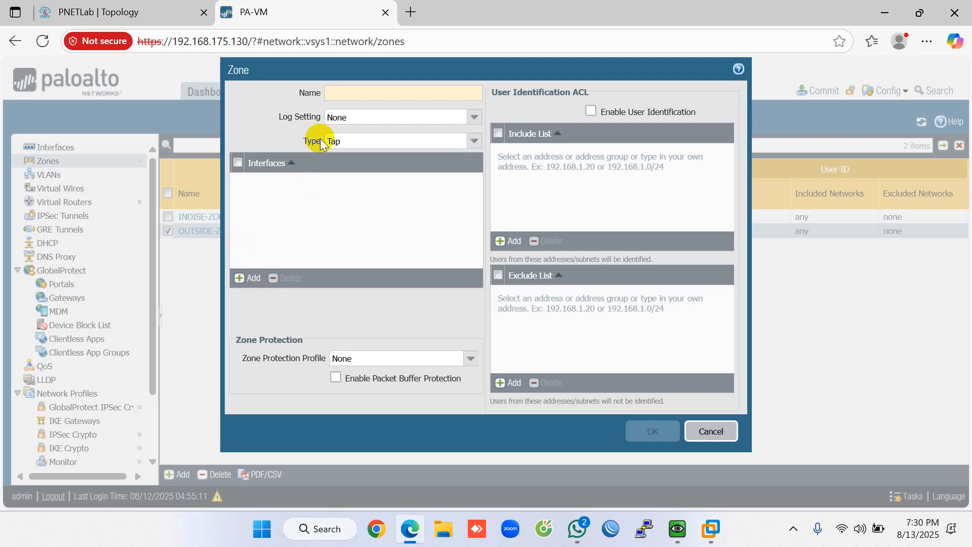
pyautogui.write('DATA')
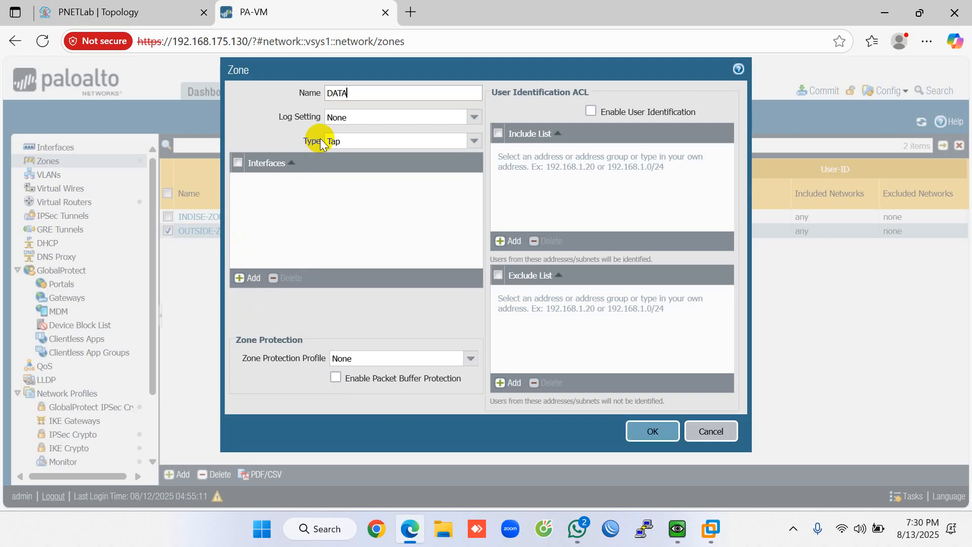
pyautogui.write(' CENTER-ZONE')
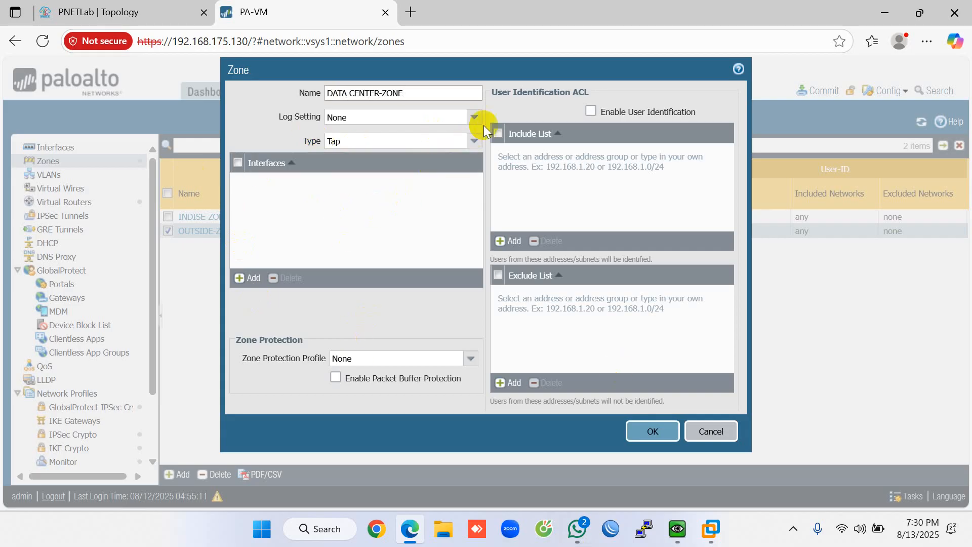
pyautogui.click(471, 142)
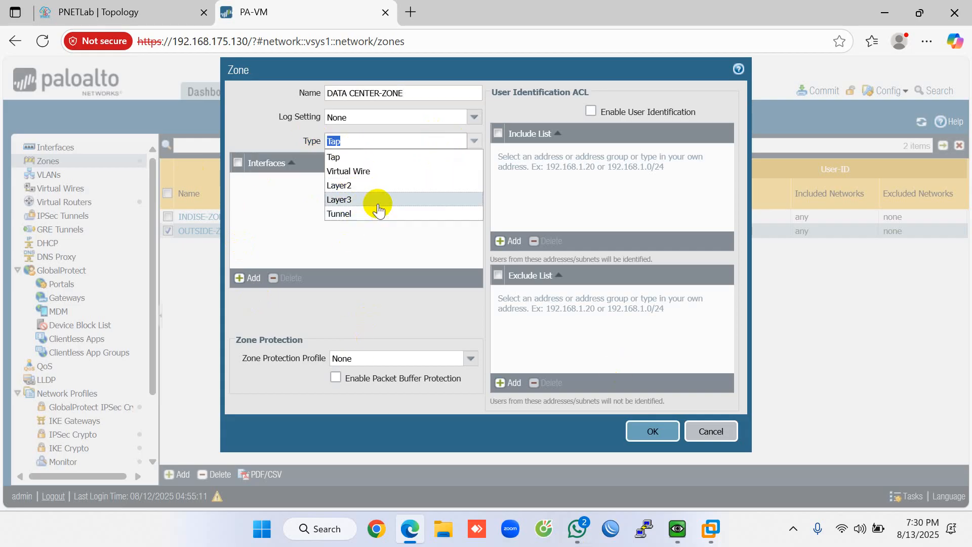
pyautogui.click(375, 201)
pyautogui.click(653, 431)
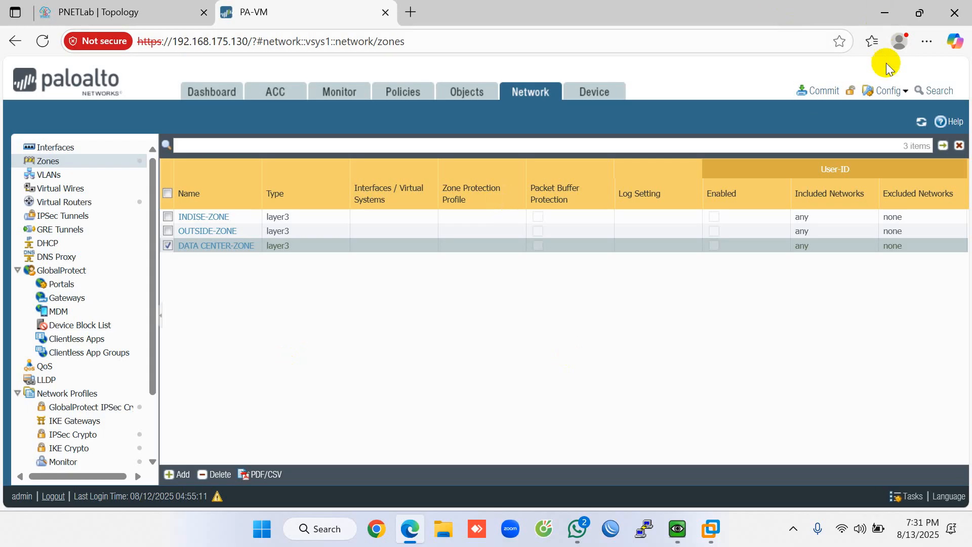
# - Commit all changes to the firewall configuration and deselect DATA CENTER-ZONE in the zone list
pyautogui.click(823, 92)
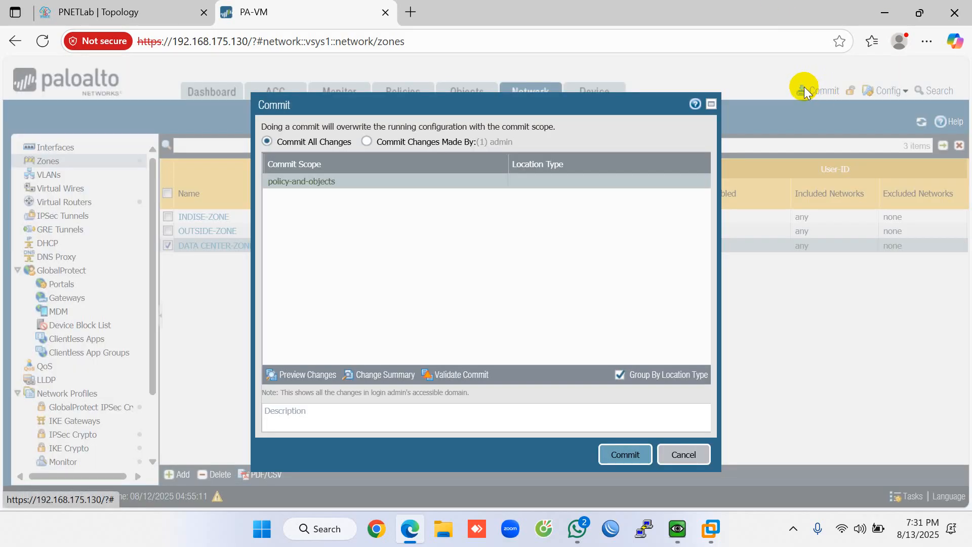
pyautogui.click(639, 454)
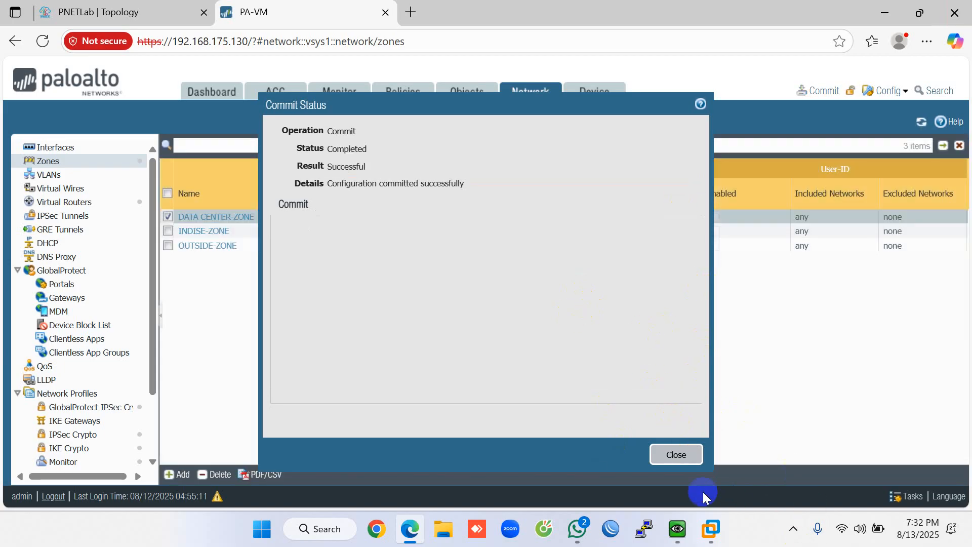
pyautogui.click(676, 455)
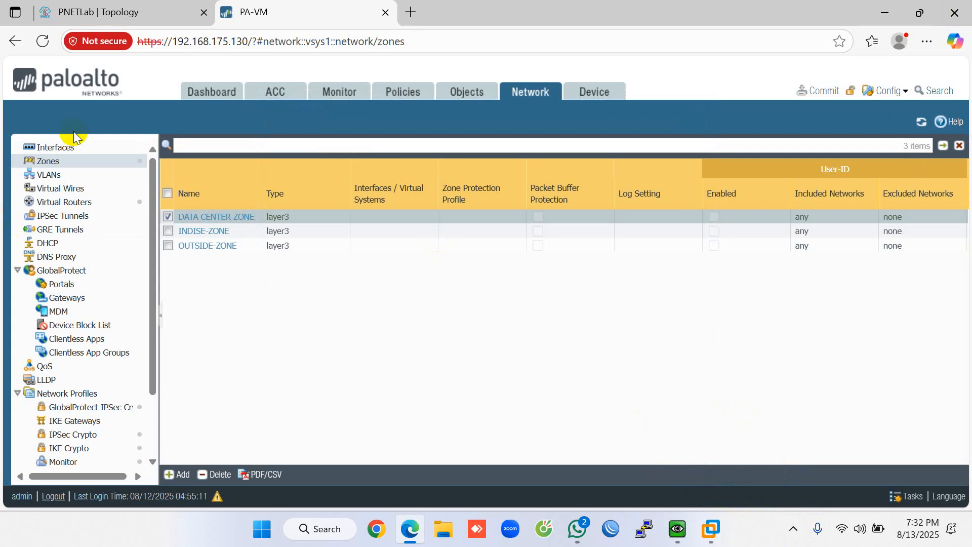
pyautogui.click(168, 218)
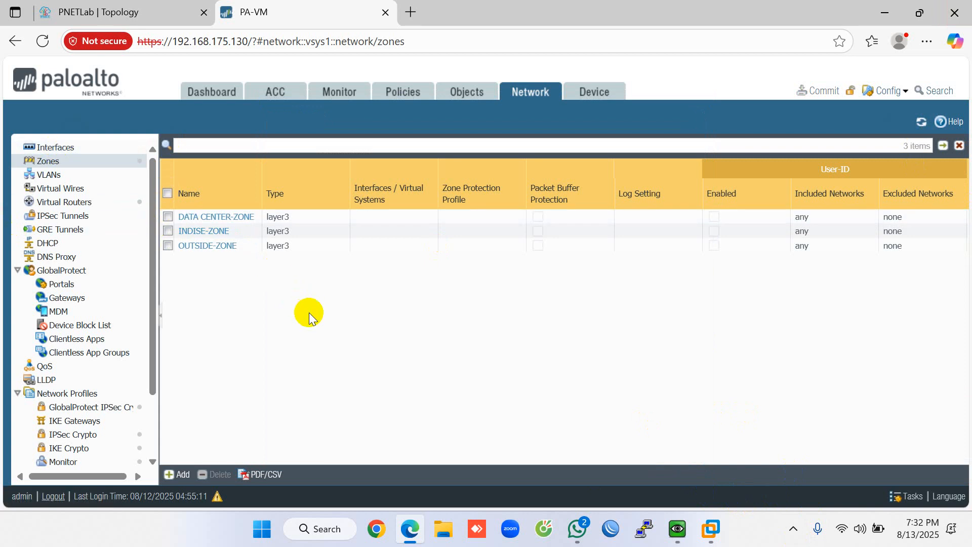
# - Open ethernet1/1 from the Ethernet interfaces and set its interface type to Layer3
pyautogui.click(71, 161)
pyautogui.click(72, 152)
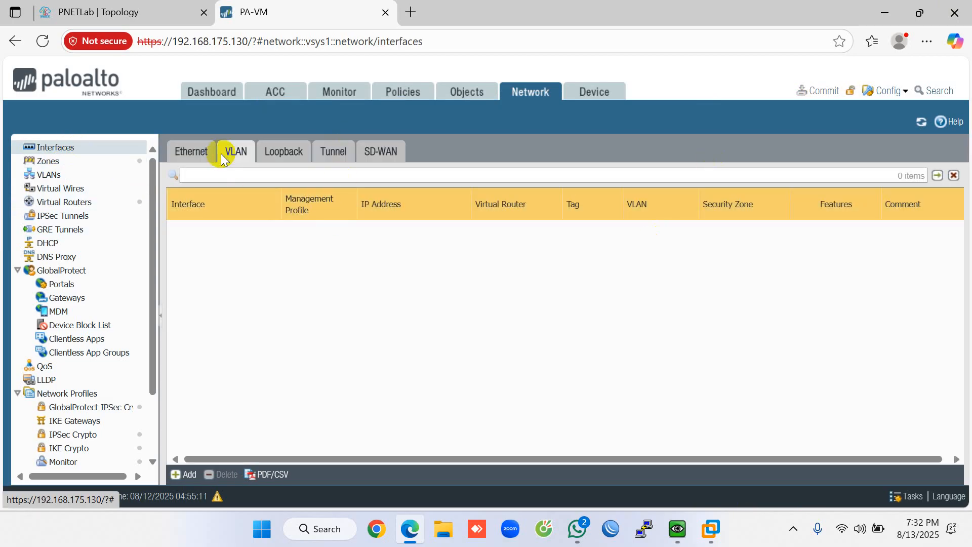
pyautogui.click(205, 152)
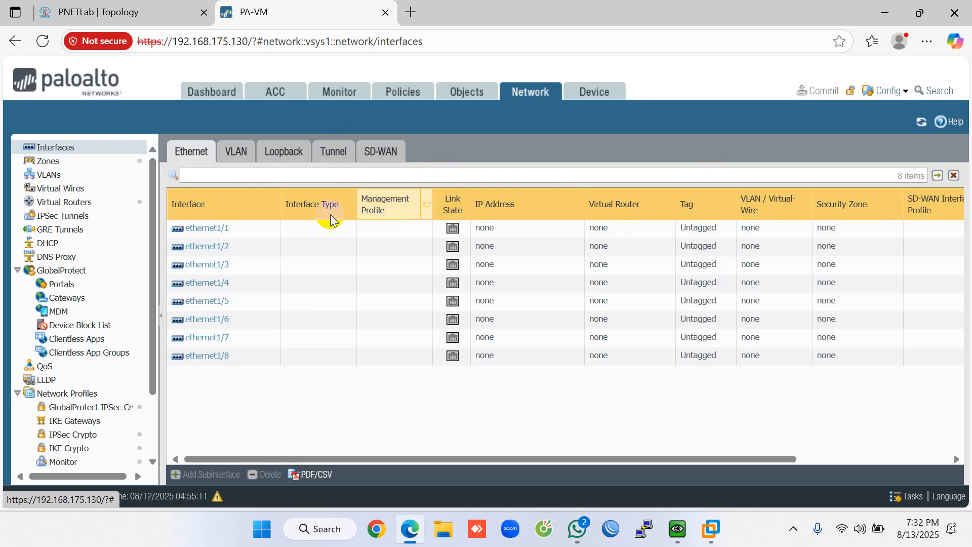
pyautogui.click(204, 229)
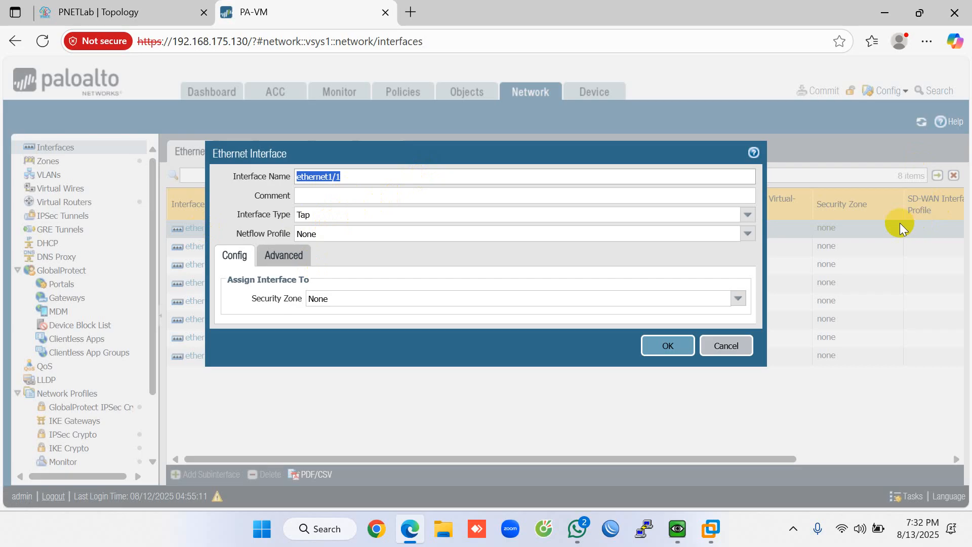
pyautogui.click(748, 216)
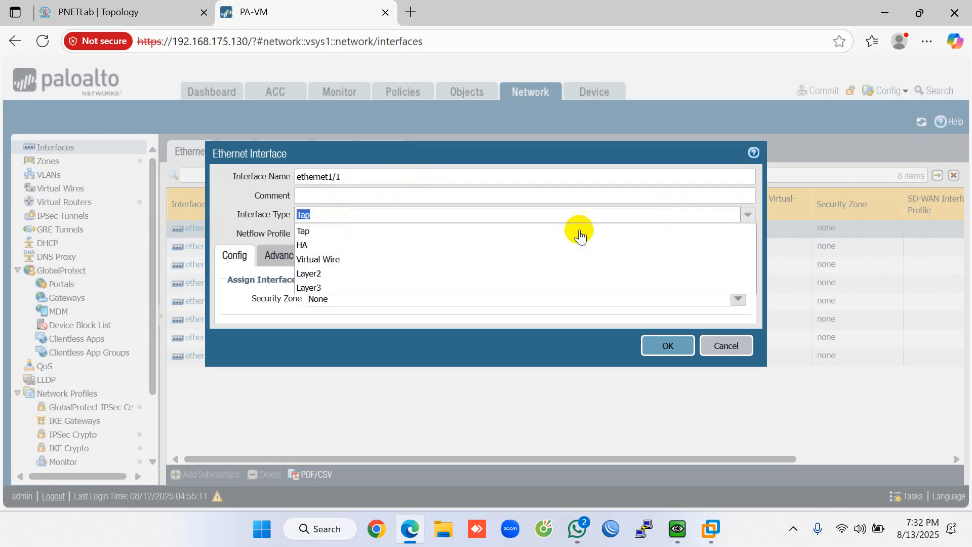
pyautogui.click(389, 288)
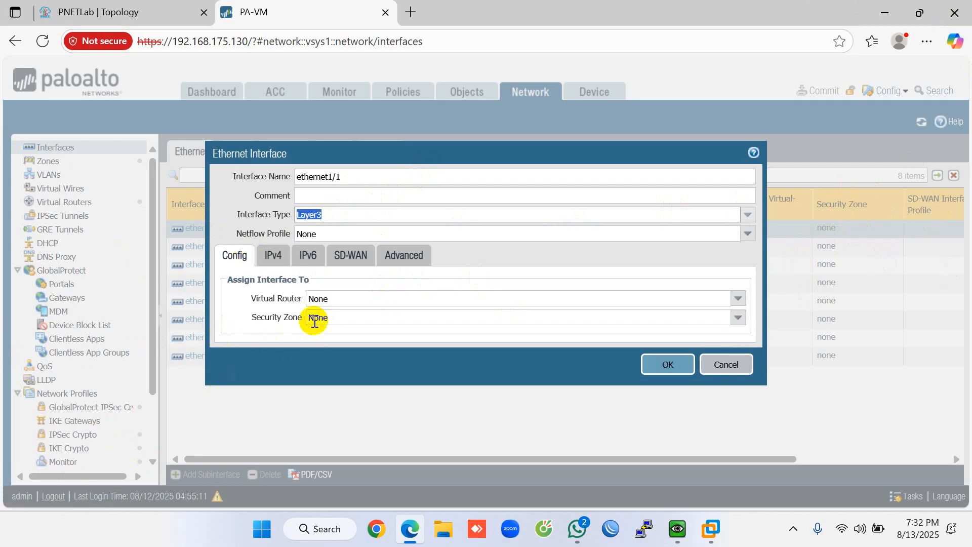
# - Assign ethernet1/1 to the INDISE-ZONE security zone and open its IPv4 settings
pyautogui.click(737, 318)
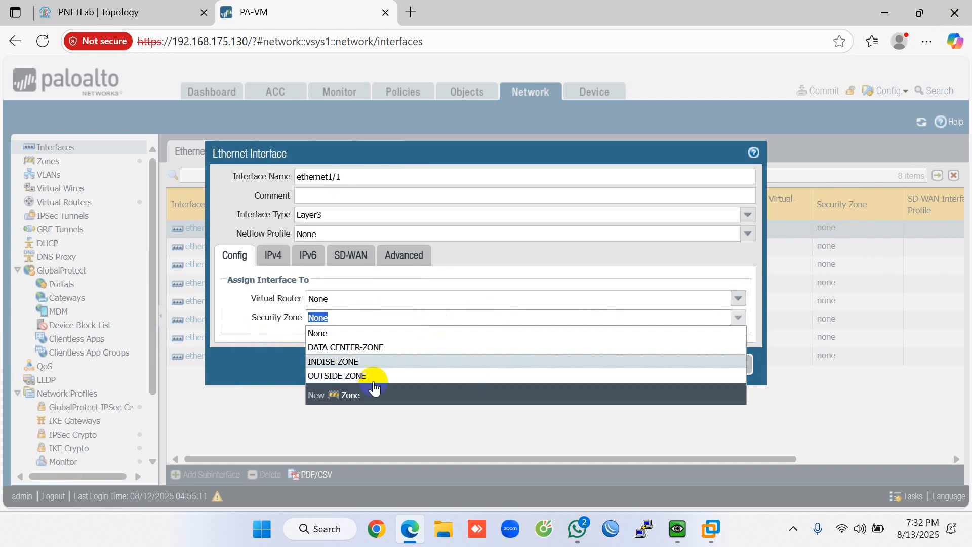
pyautogui.click(375, 364)
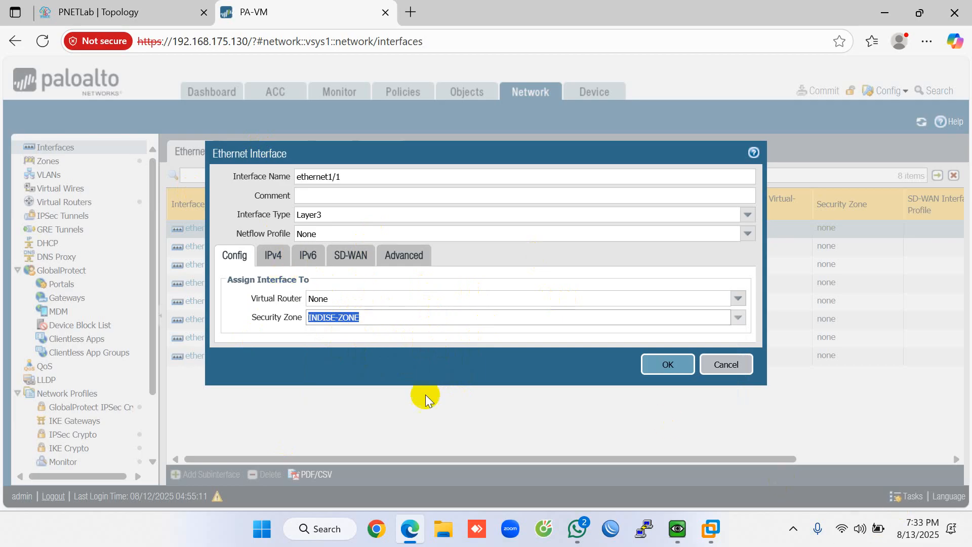
pyautogui.click(274, 255)
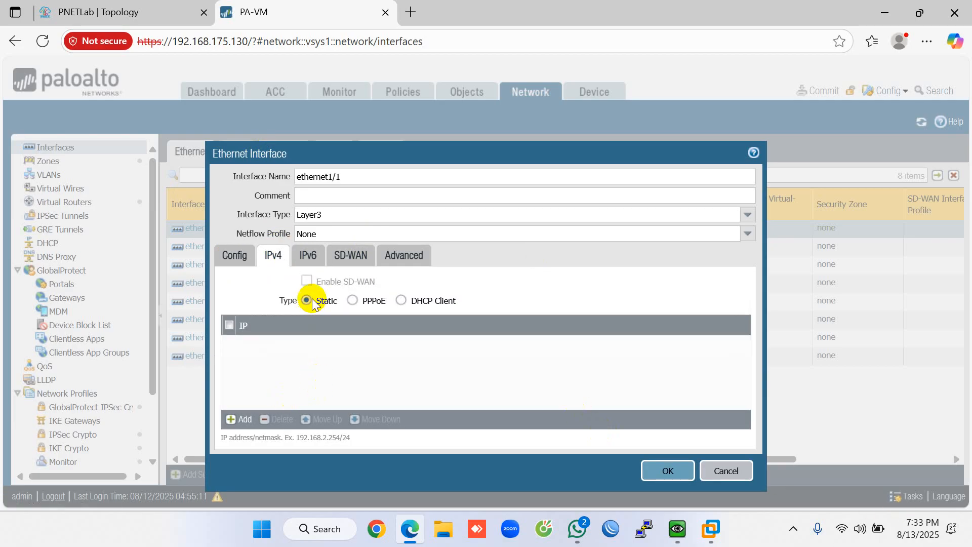
pyautogui.click(378, 303)
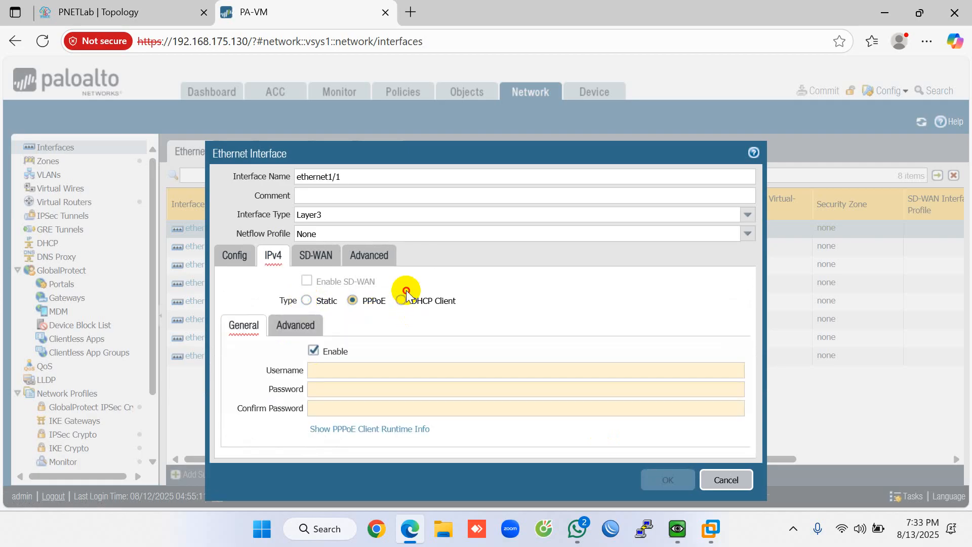
pyautogui.click(401, 300)
pyautogui.click(321, 302)
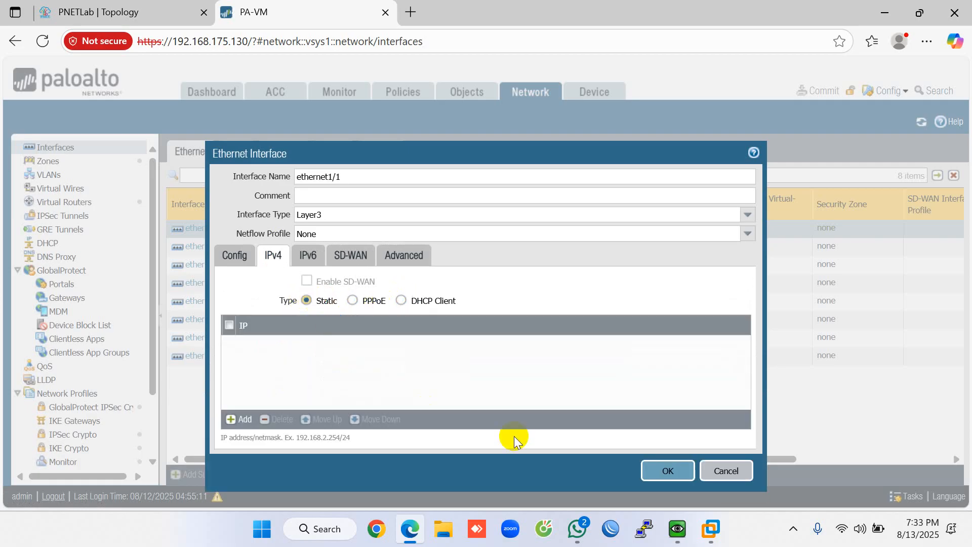
# - Add the static IPv4 address 192.168.10.1/24 to ethernet1/1 and save the interface
pyautogui.click(236, 419)
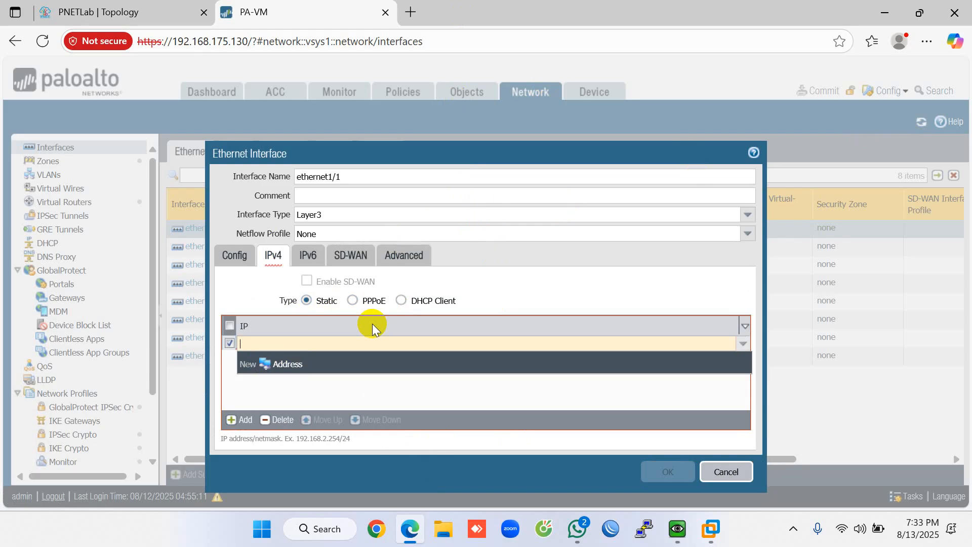
pyautogui.write('192.168.10.')
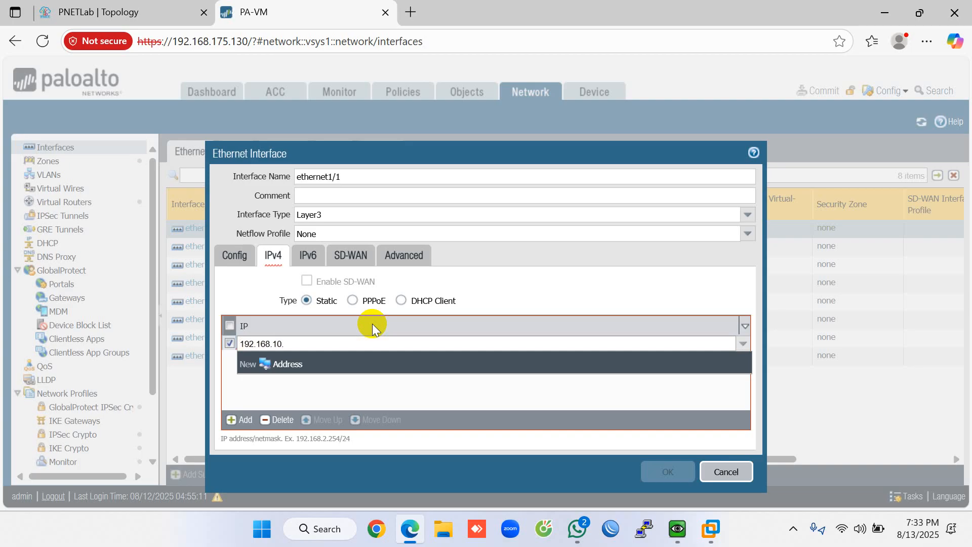
pyautogui.write('1/24')
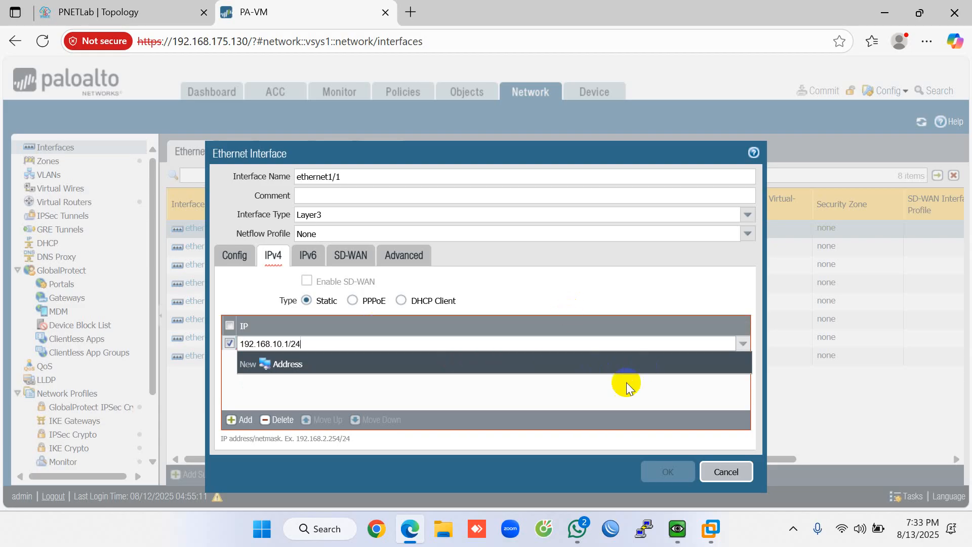
pyautogui.click(596, 387)
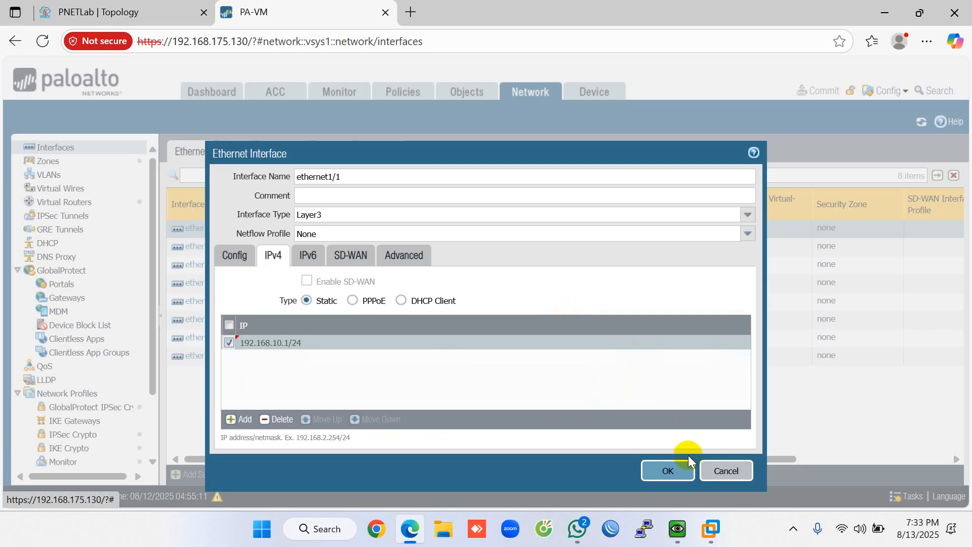
pyautogui.click(667, 471)
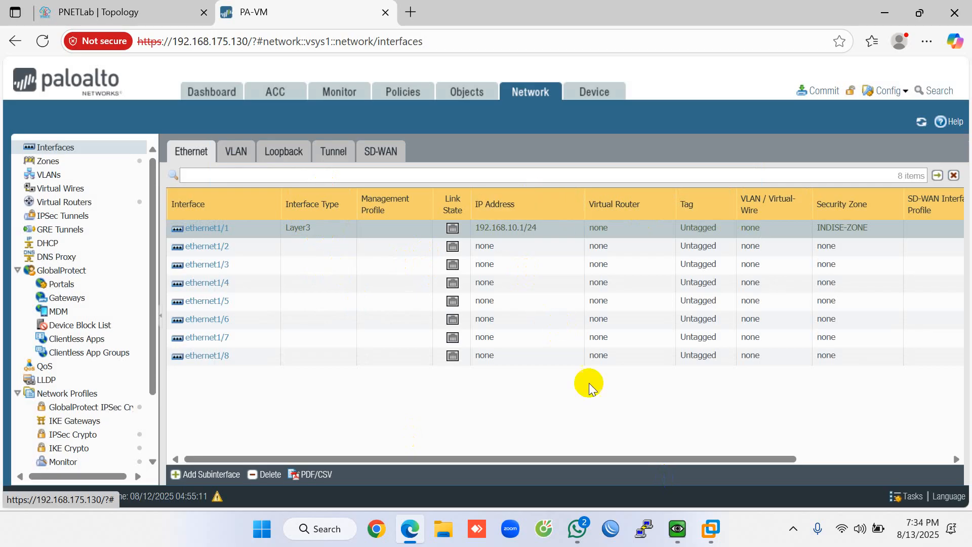
# - Review the ethernet1/1 entry in the interface list and its advanced settings, including the management profile assignment
pyautogui.moveTo(668, 458); pyautogui.dragTo(853, 481)
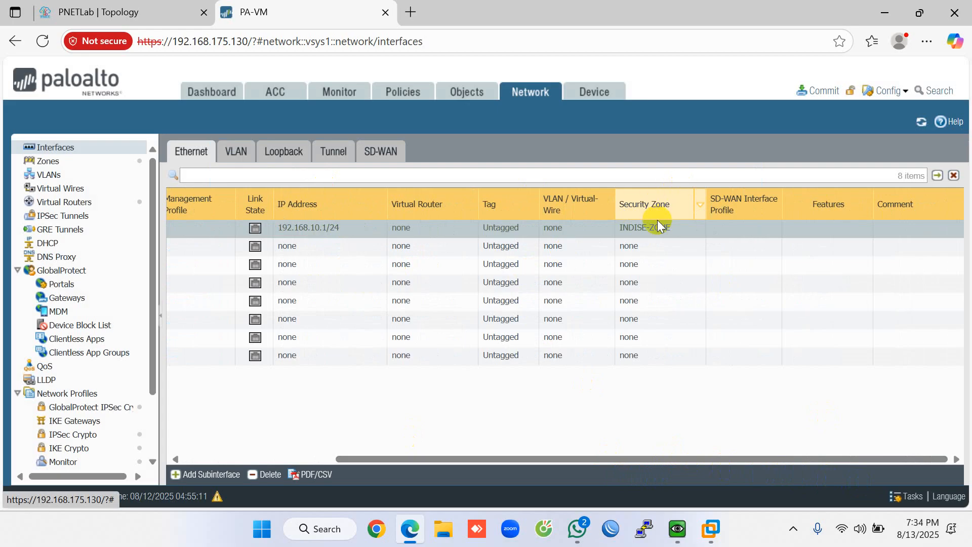
pyautogui.moveTo(616, 463); pyautogui.dragTo(411, 477)
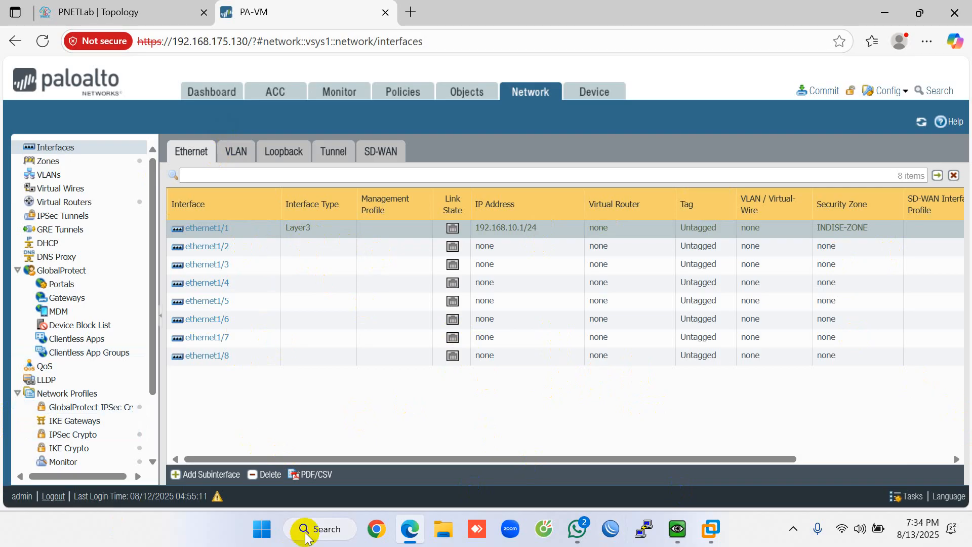
pyautogui.click(333, 541)
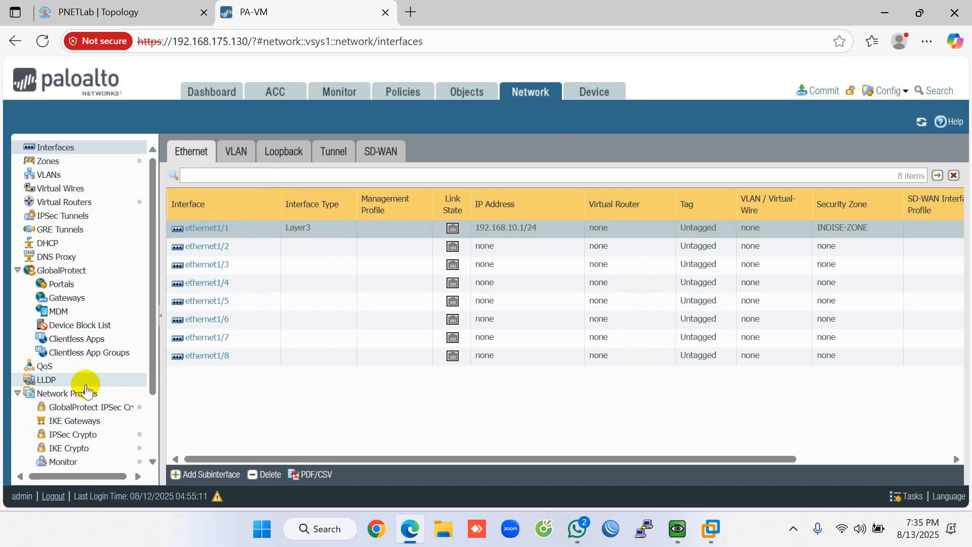
pyautogui.click(220, 229)
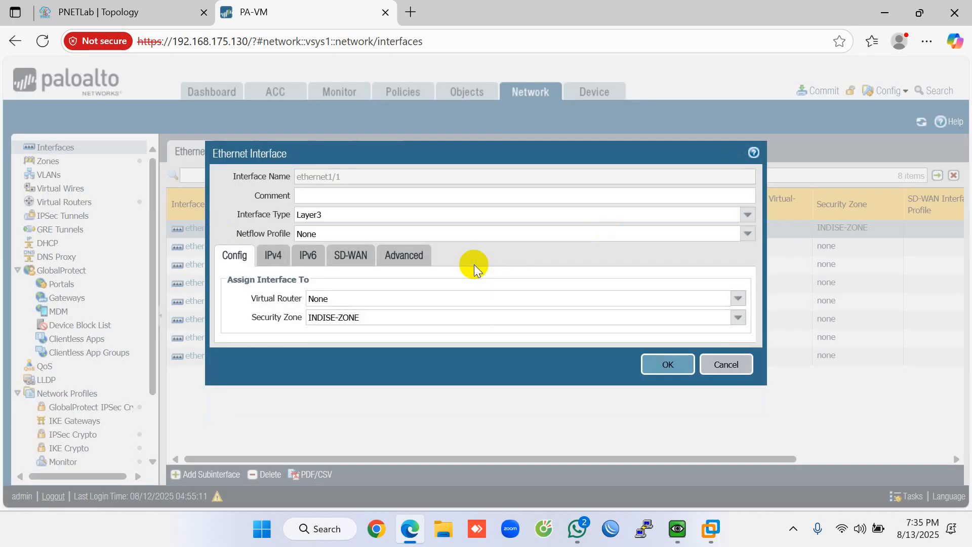
pyautogui.click(413, 256)
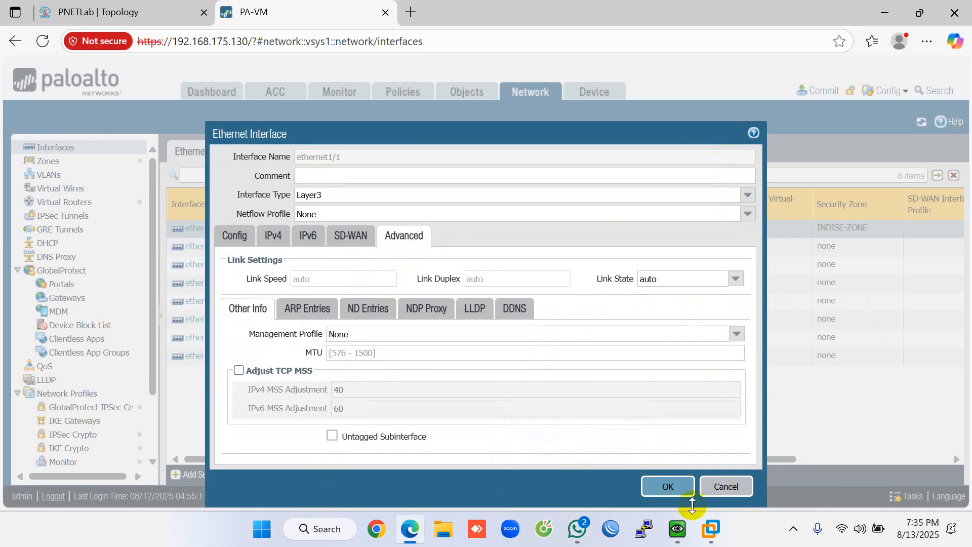
pyautogui.click(666, 487)
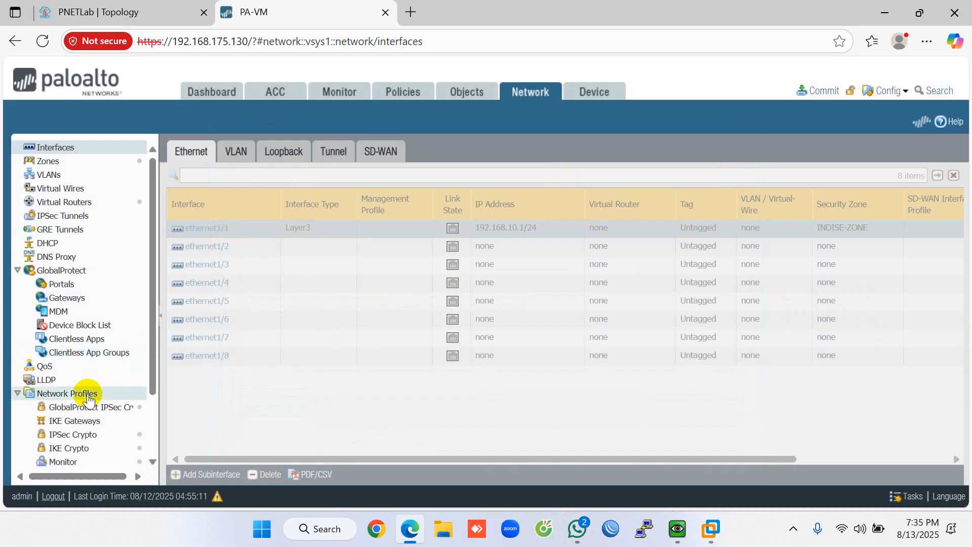
# - Start a new interface management profile and name it POLICY_MNGT
pyautogui.scroll(-2, 76, 400)
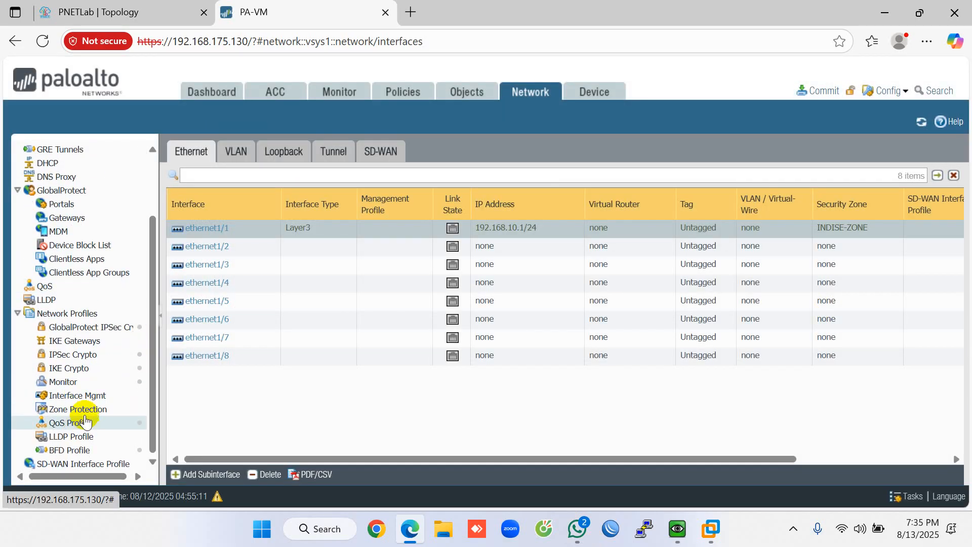
pyautogui.click(96, 397)
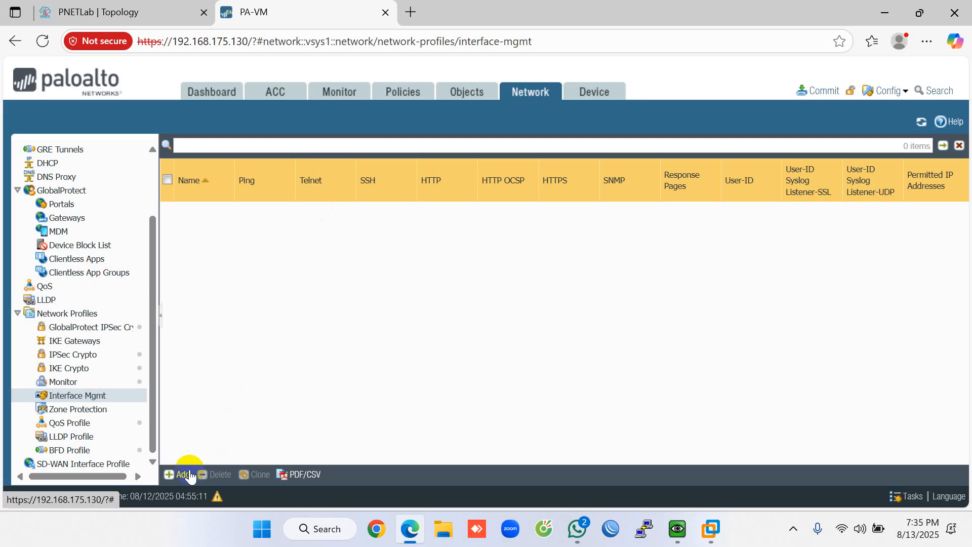
pyautogui.click(183, 474)
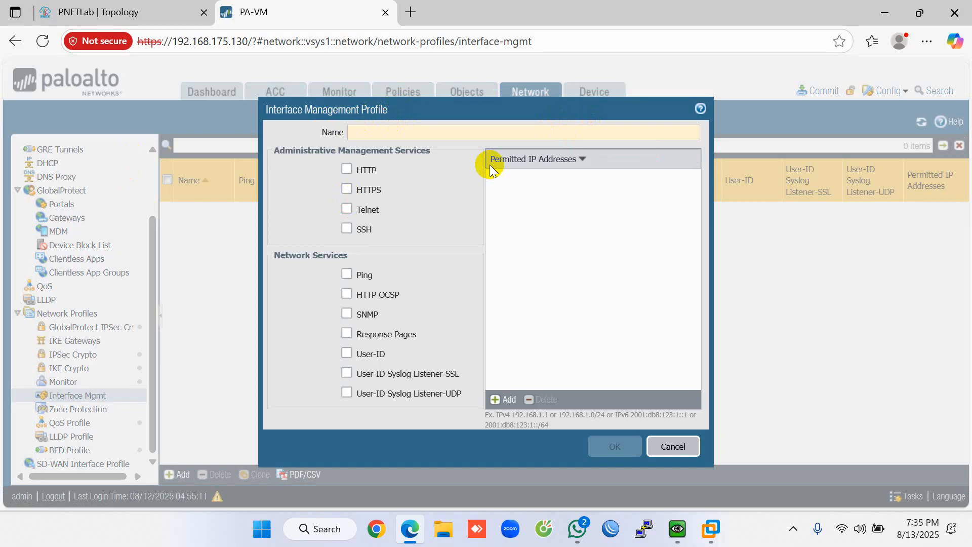
pyautogui.write('PO')
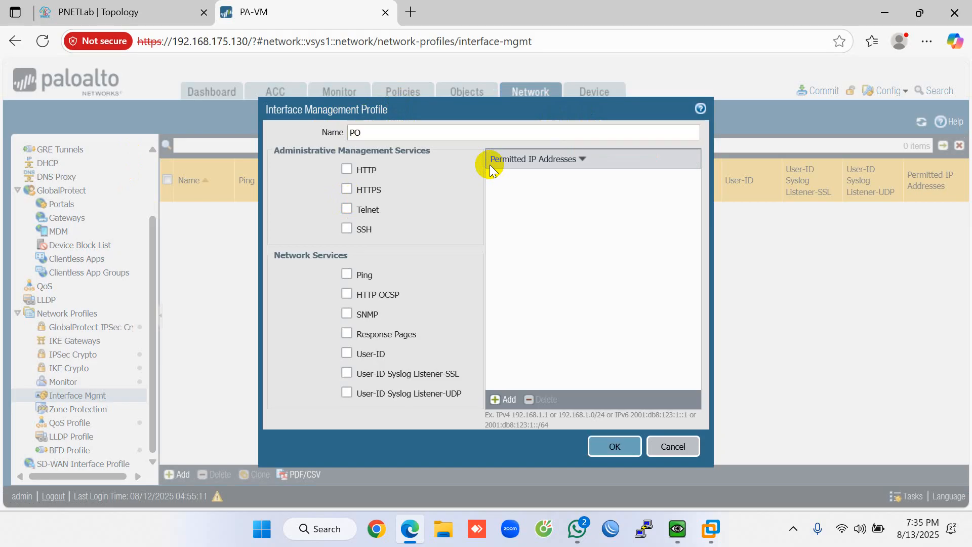
pyautogui.write('LICY_')
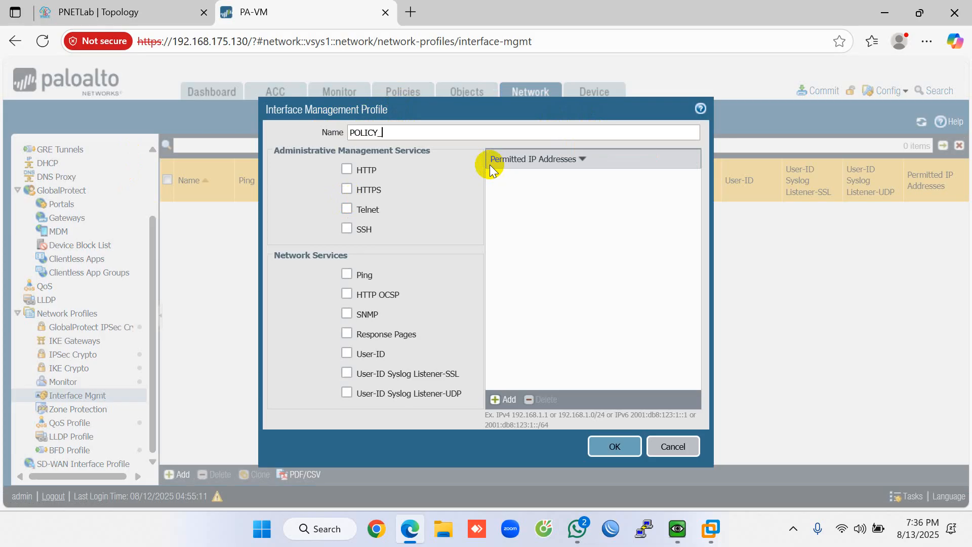
pyautogui.write('mngt')
pyautogui.press('BackSpace')
pyautogui.press('BackSpace')
pyautogui.press('BackSpace')
pyautogui.press('BackSpace')
pyautogui.write('MNGT')
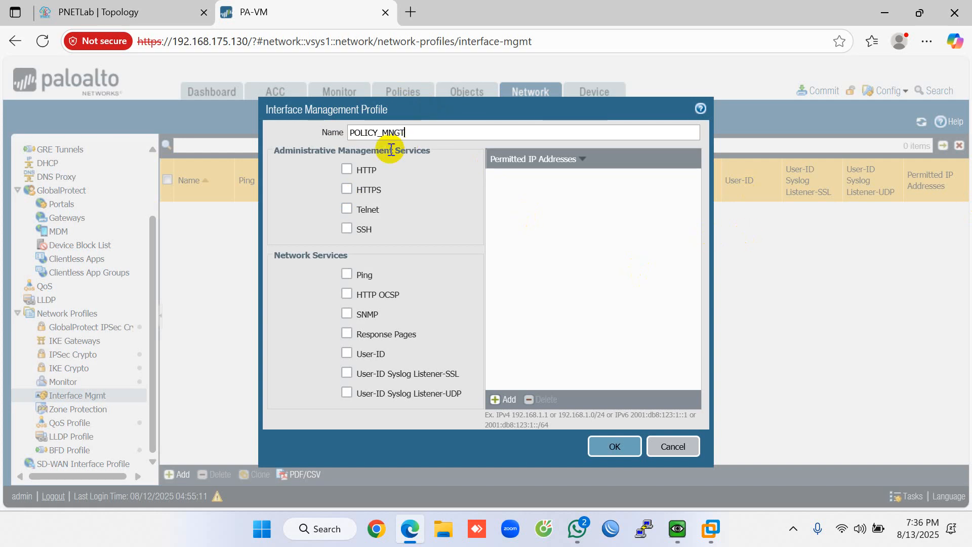
# - Allow HTTP, HTTPS, SSH and Ping in the POLICY_MNGT profile and save it
pyautogui.click(363, 168)
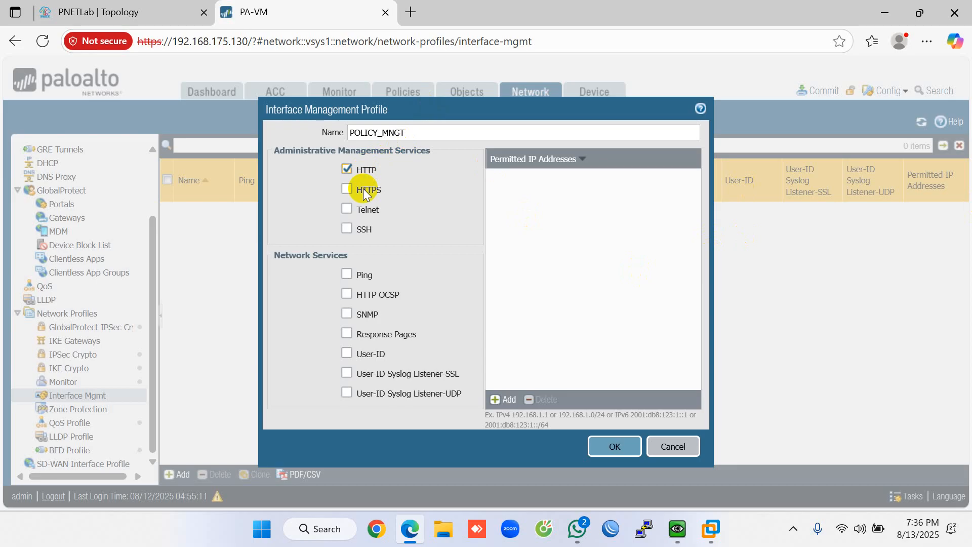
pyautogui.click(367, 191)
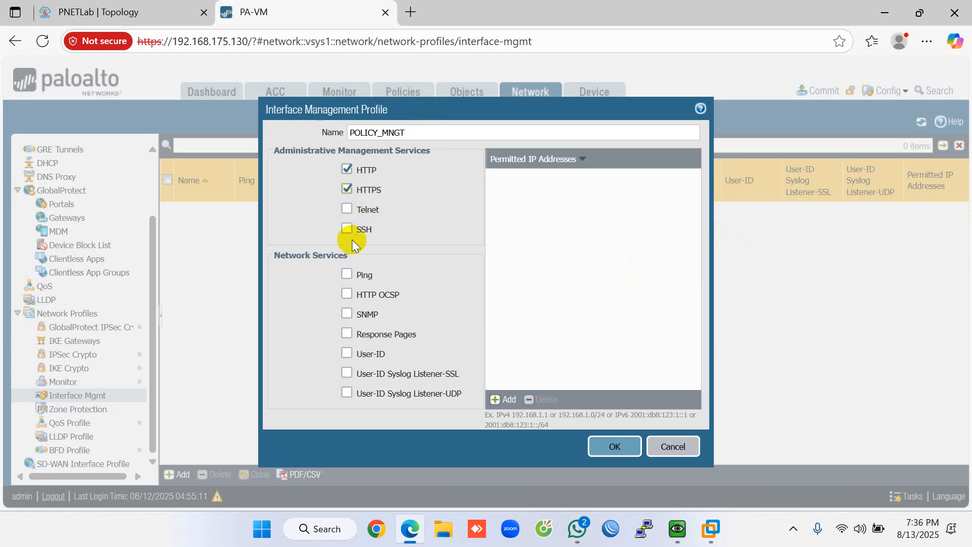
pyautogui.click(364, 277)
pyautogui.click(616, 447)
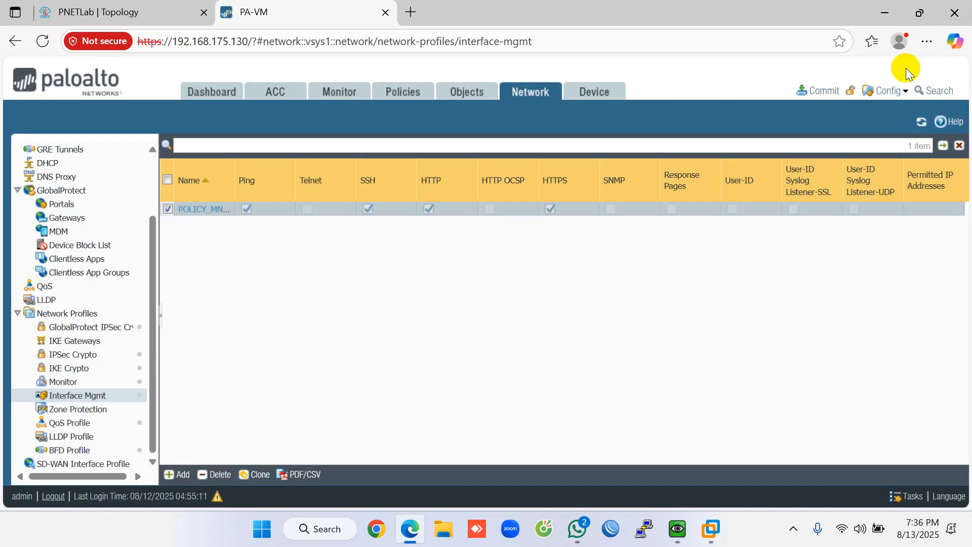
# - Commit all changes to the firewall configuration and close the commit status once it completes
pyautogui.click(836, 90)
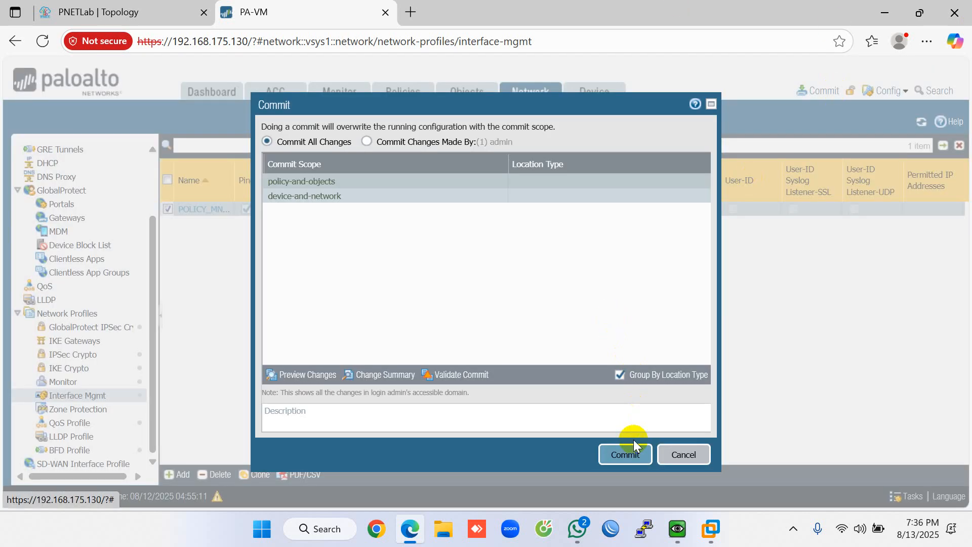
pyautogui.click(636, 454)
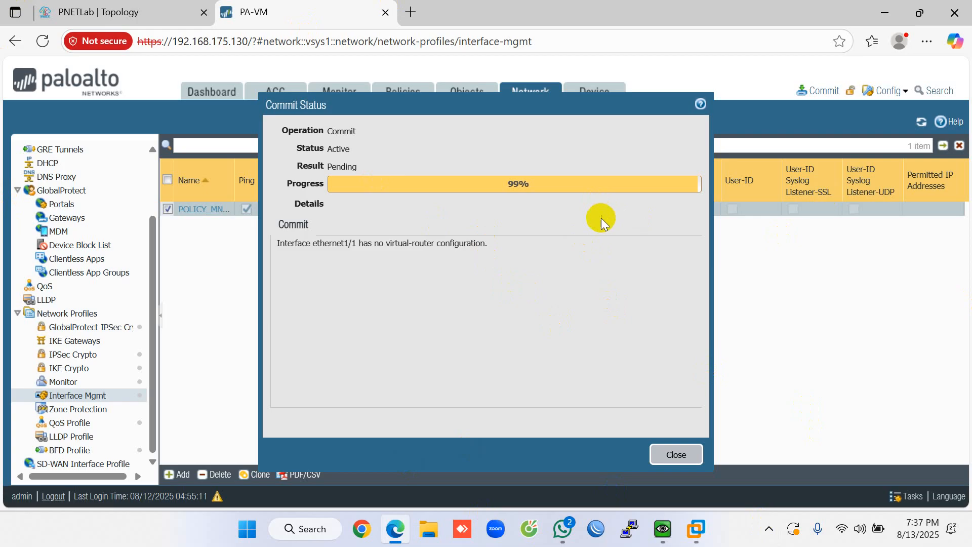
pyautogui.moveTo(535, 104); pyautogui.dragTo(600, 85)
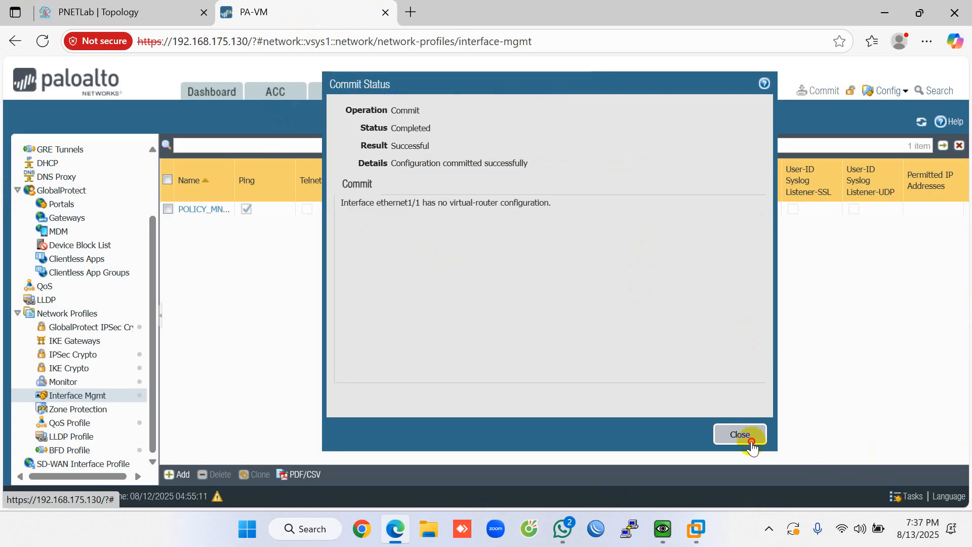
pyautogui.click(751, 442)
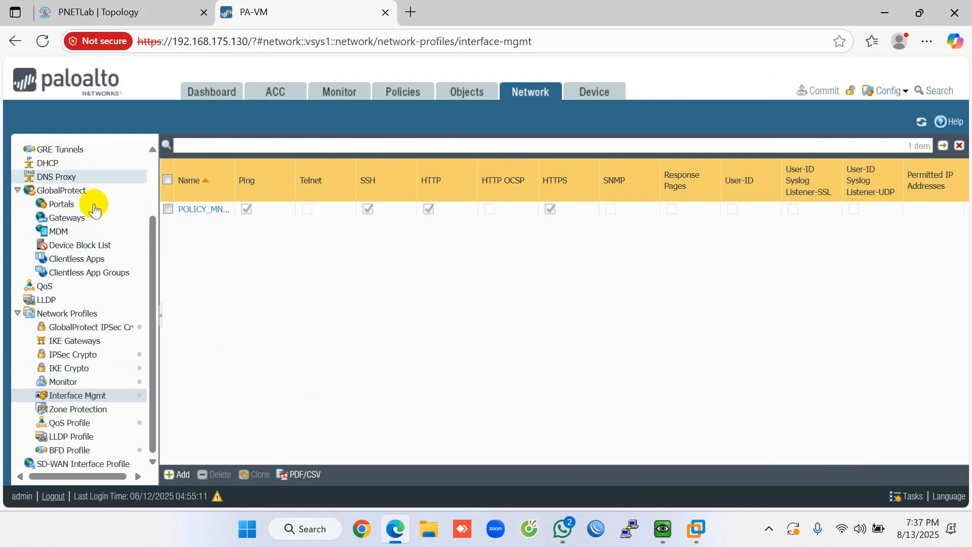
# - Assign the POLICY_MNGT management profile to ethernet1/1, confirm the change, and check the interface's link state
pyautogui.scroll(3, 58, 180)
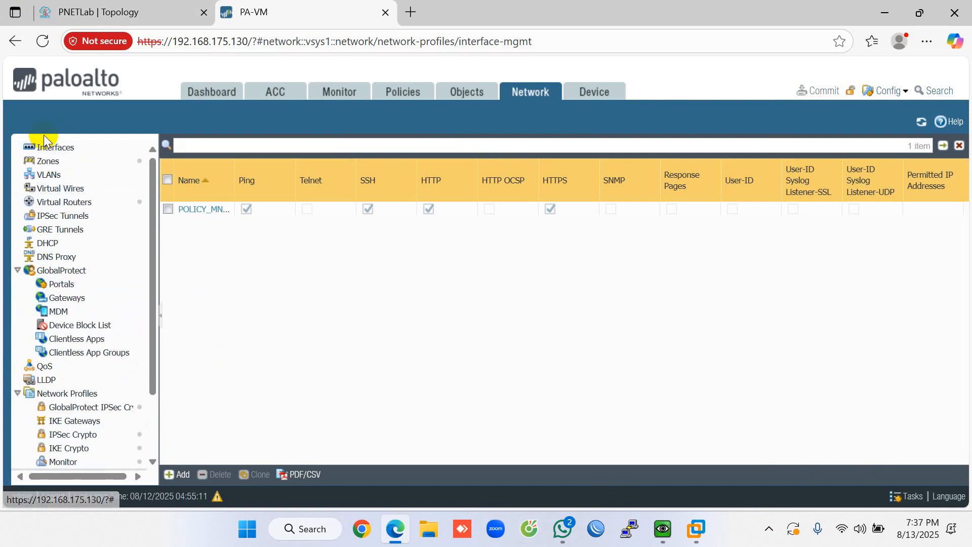
pyautogui.click(51, 147)
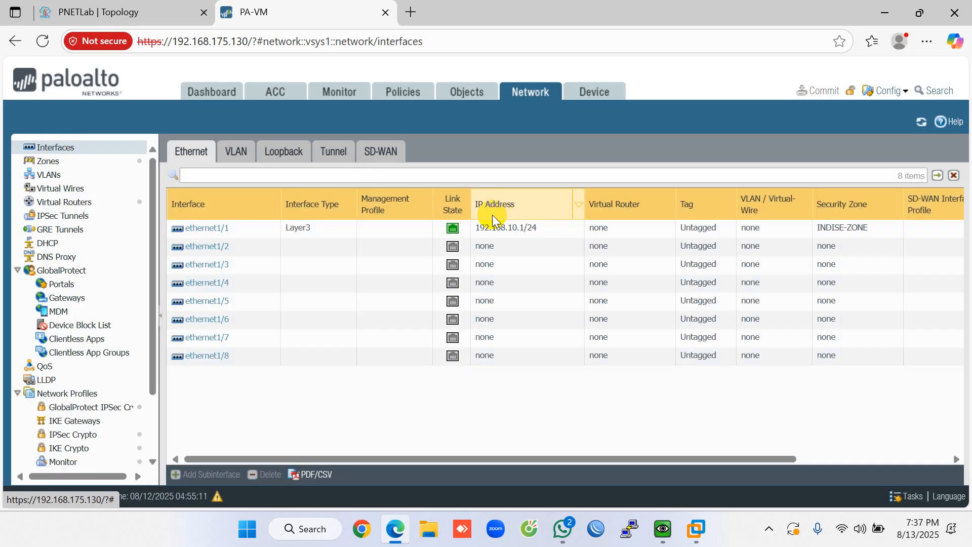
pyautogui.click(205, 228)
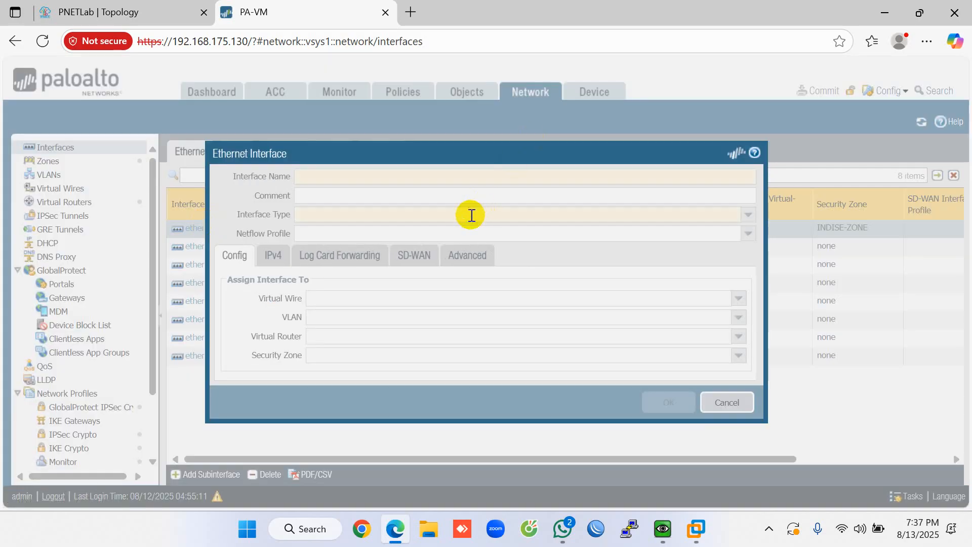
pyautogui.click(415, 255)
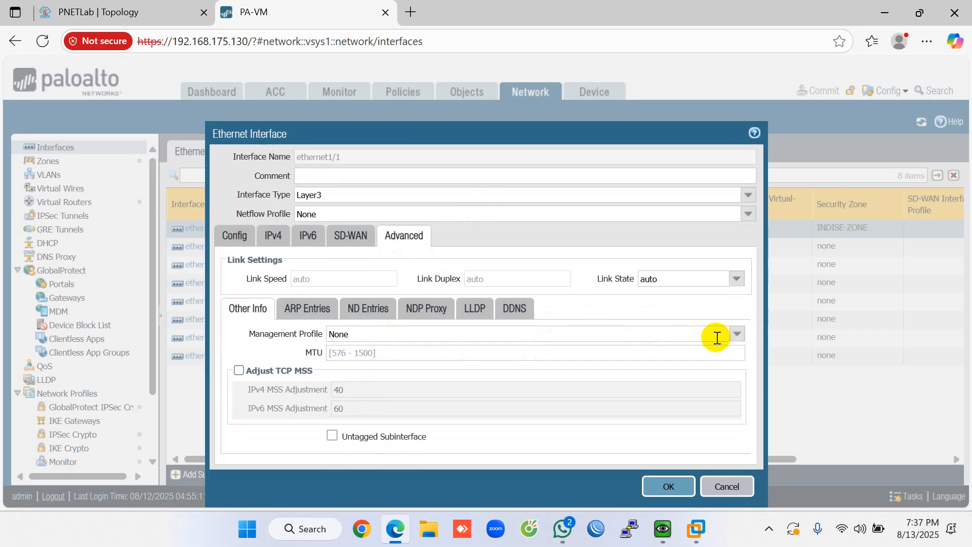
pyautogui.click(737, 334)
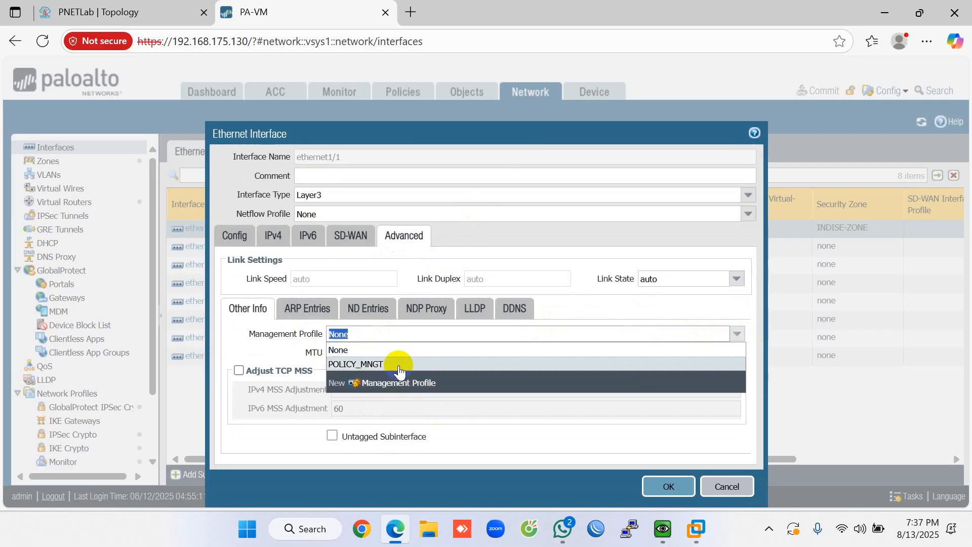
pyautogui.click(400, 365)
pyautogui.click(679, 488)
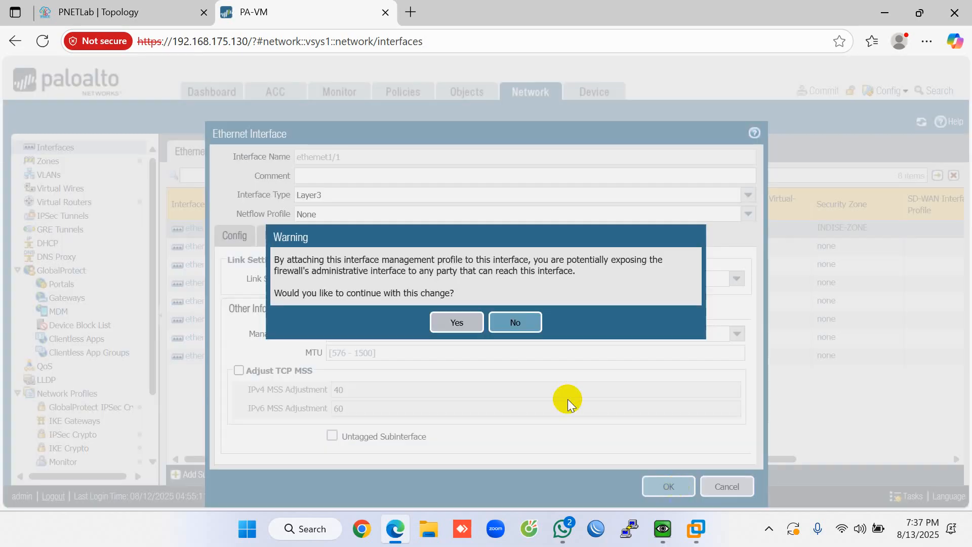
pyautogui.click(448, 320)
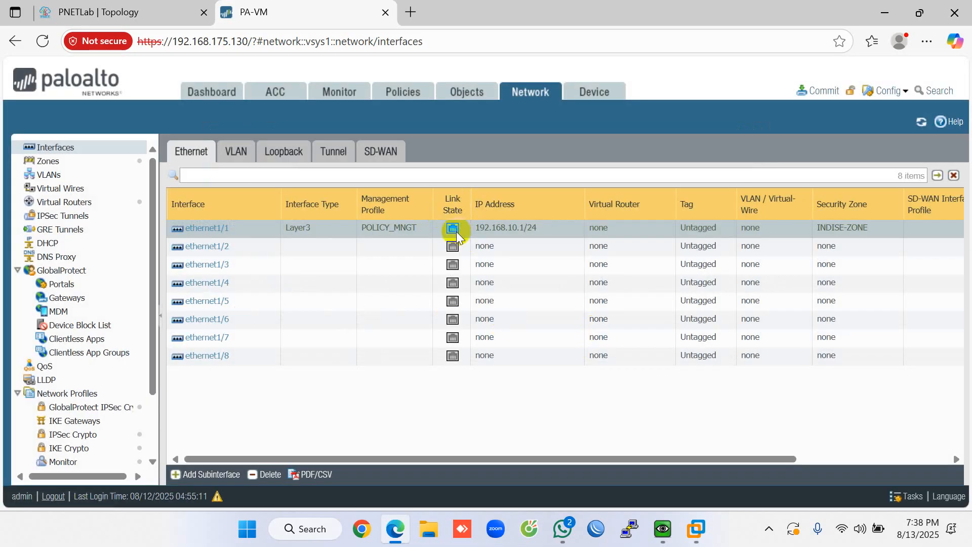
pyautogui.moveTo(457, 232)
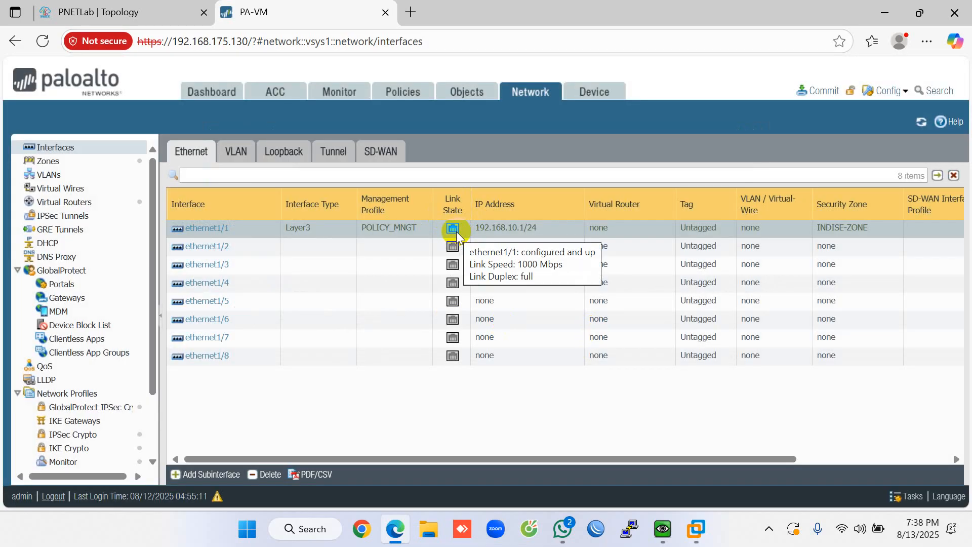
pyautogui.moveTo(529, 459); pyautogui.dragTo(692, 458)
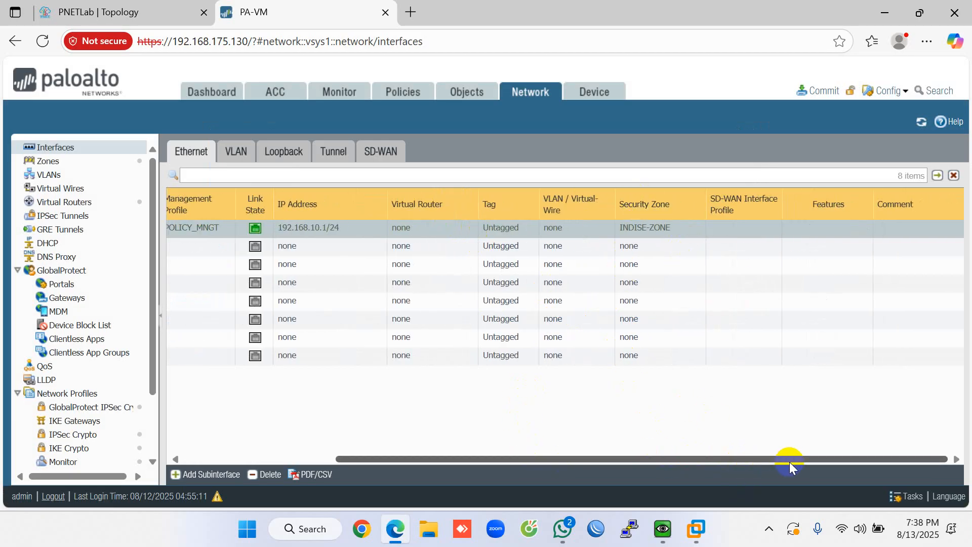
# - Commit the pending ethernet1/1 changes to the firewall and close the commit status once it completes
pyautogui.moveTo(776, 459); pyautogui.dragTo(571, 476)
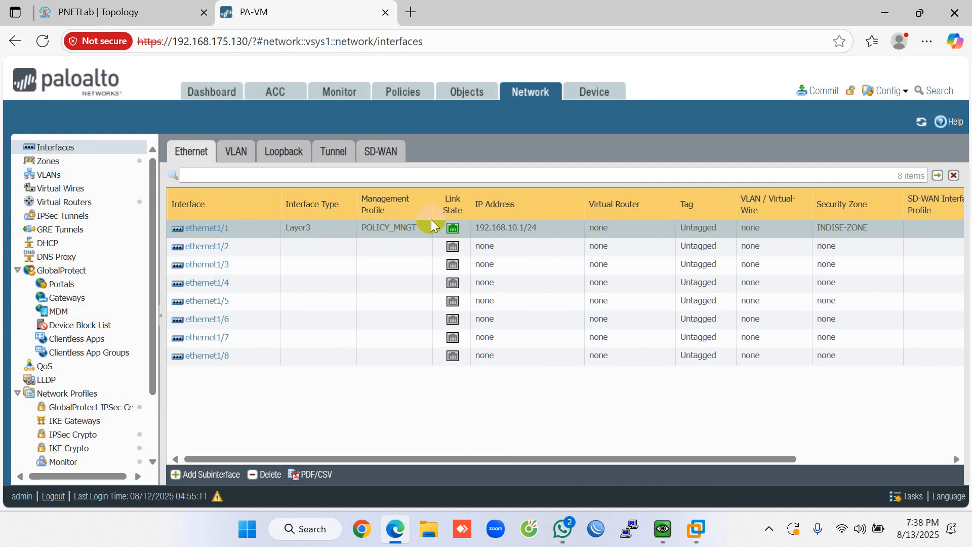
pyautogui.click(828, 91)
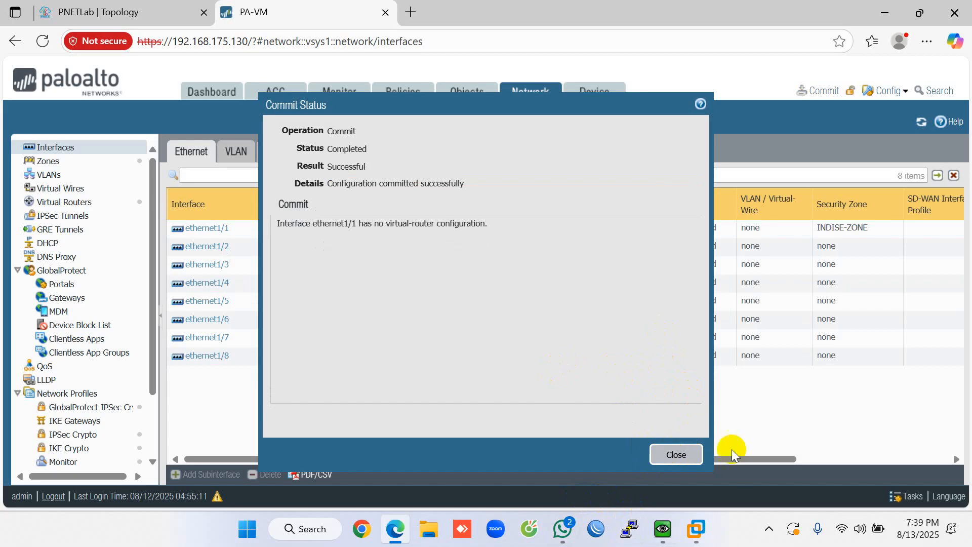
pyautogui.click(677, 454)
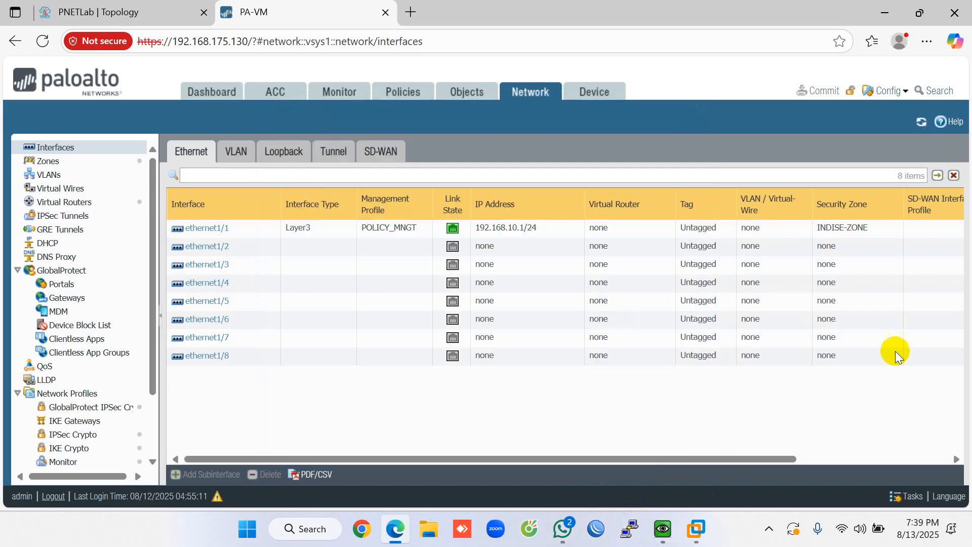
# - Open the device setup and look through its operations, services and management settings
pyautogui.click(592, 87)
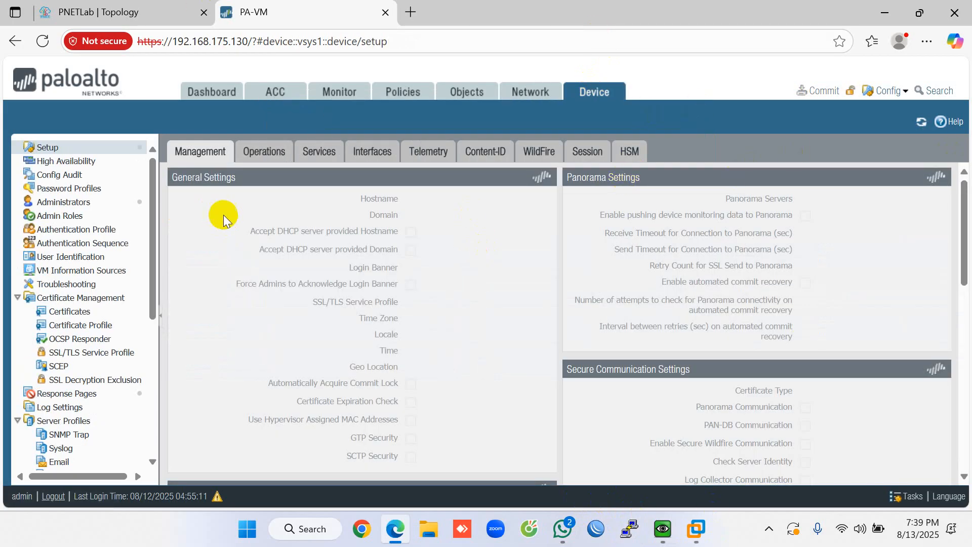
pyautogui.click(270, 153)
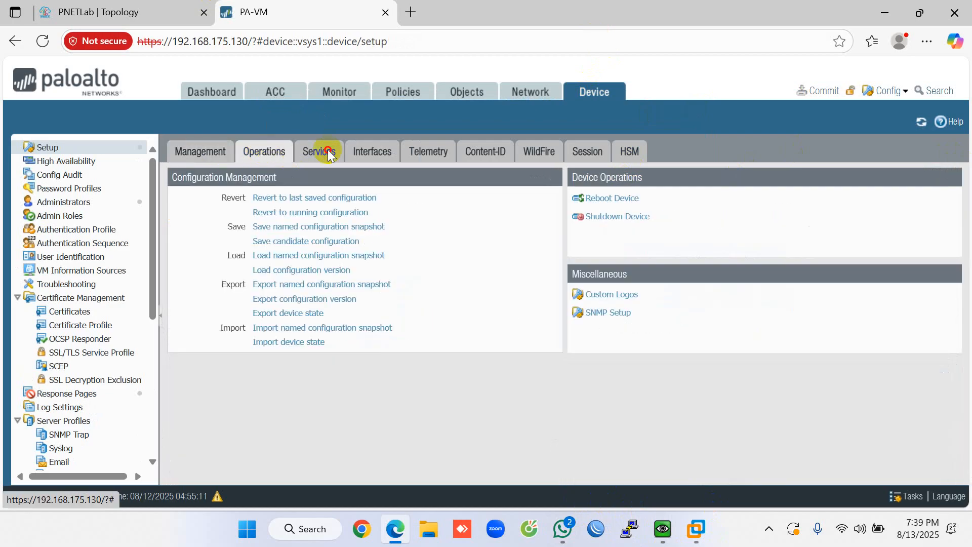
pyautogui.click(327, 151)
pyautogui.click(205, 152)
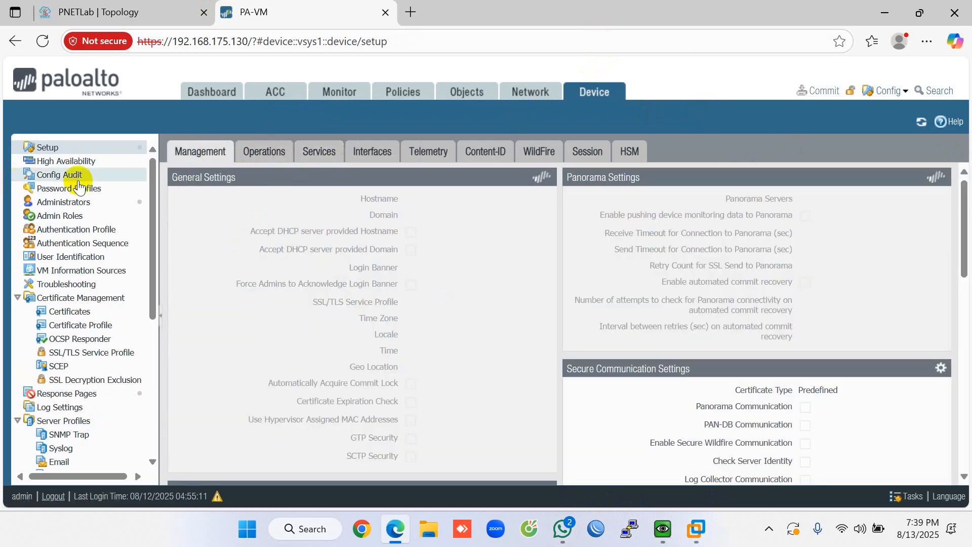